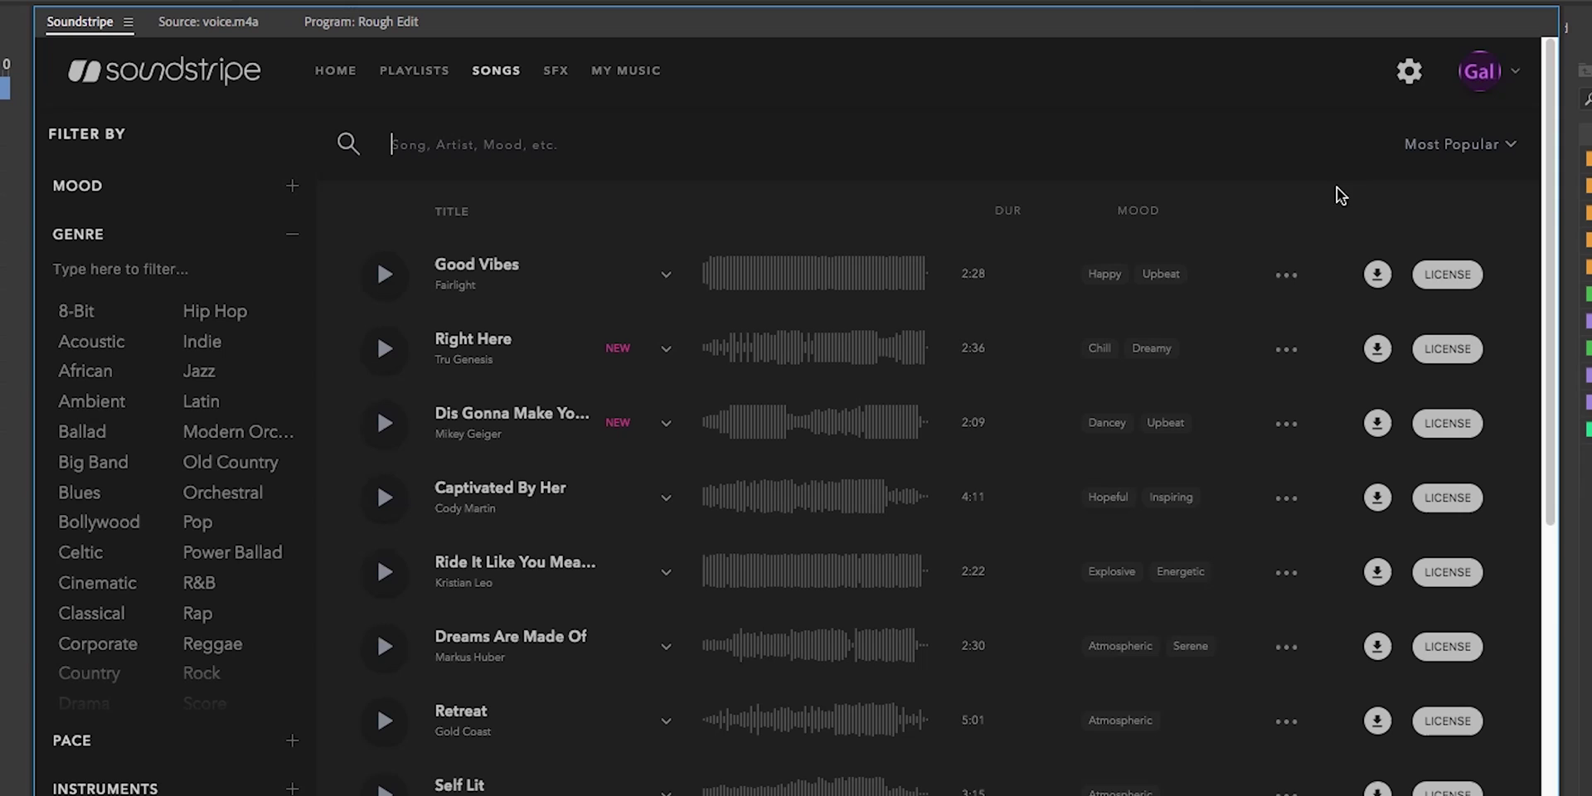
- Scroll the Soundstripe Most Popular song list to browse the available tracks
drag(1544, 217, 1531, 341)
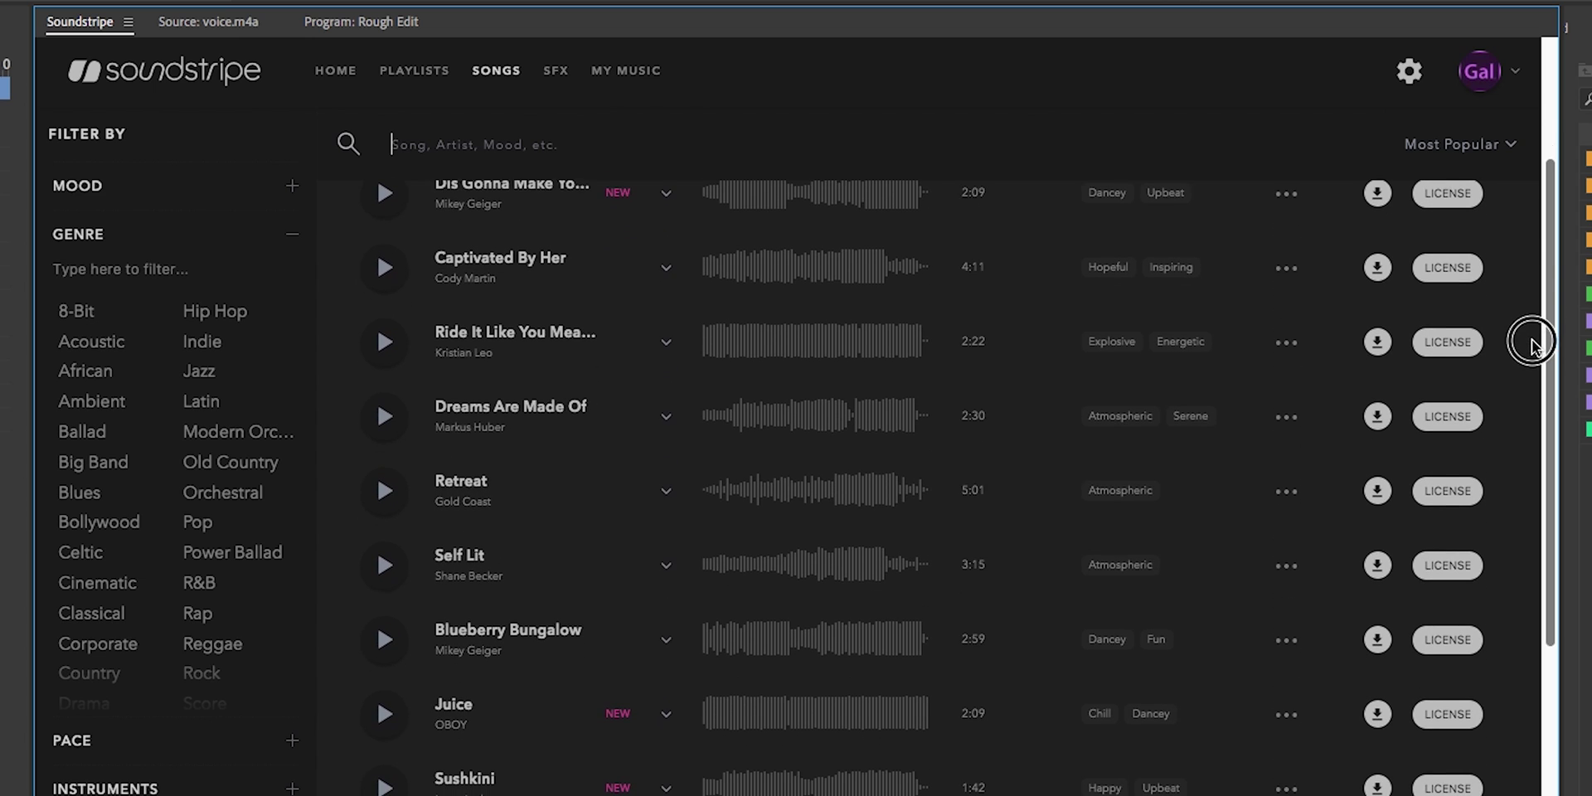
- License the 2:22 Explosive, Energetic Soundstripe track and import it as a WAV
click(1459, 340)
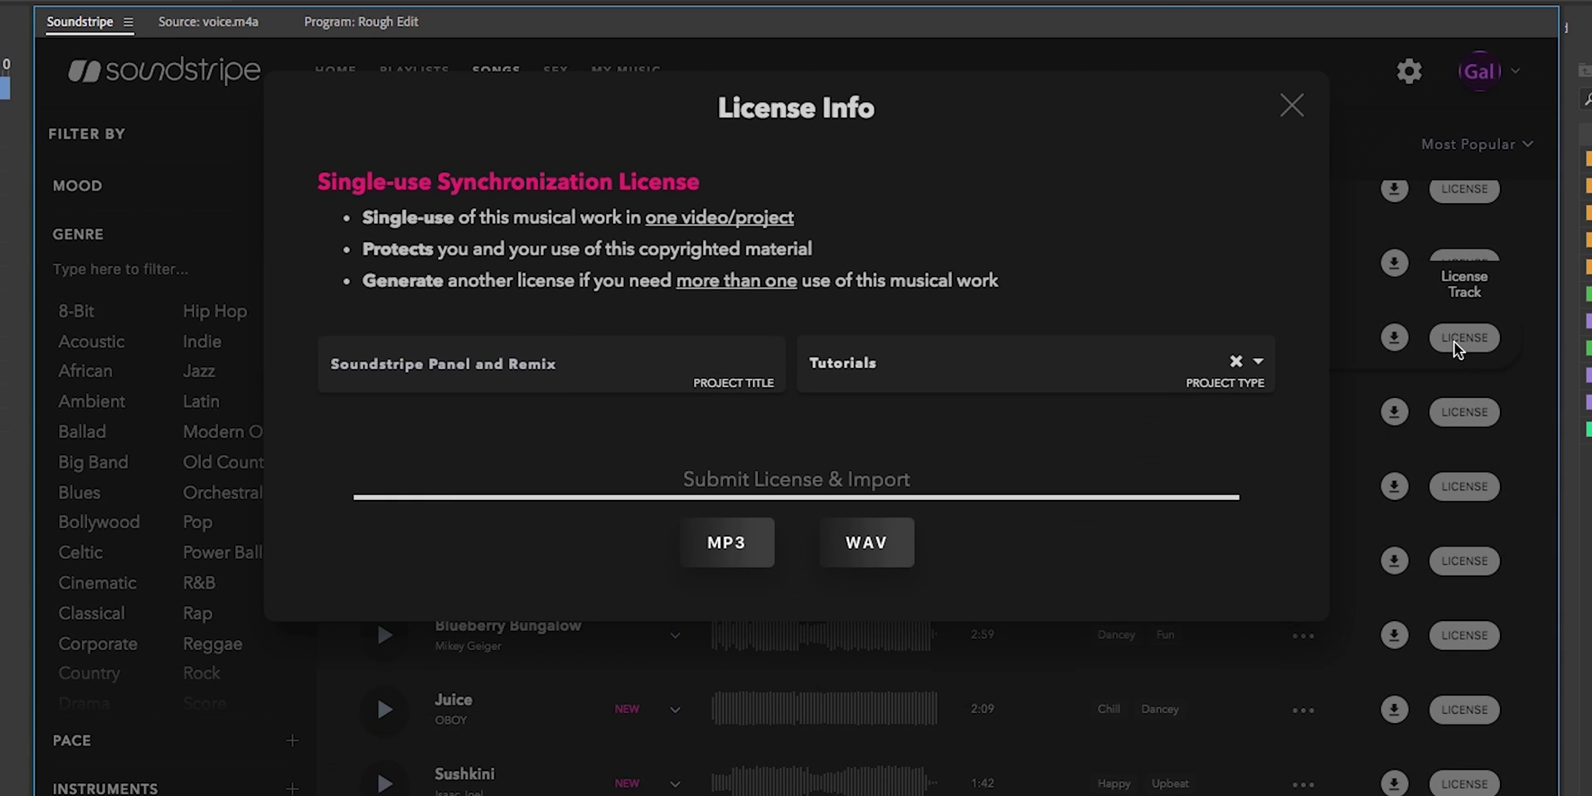
click(868, 552)
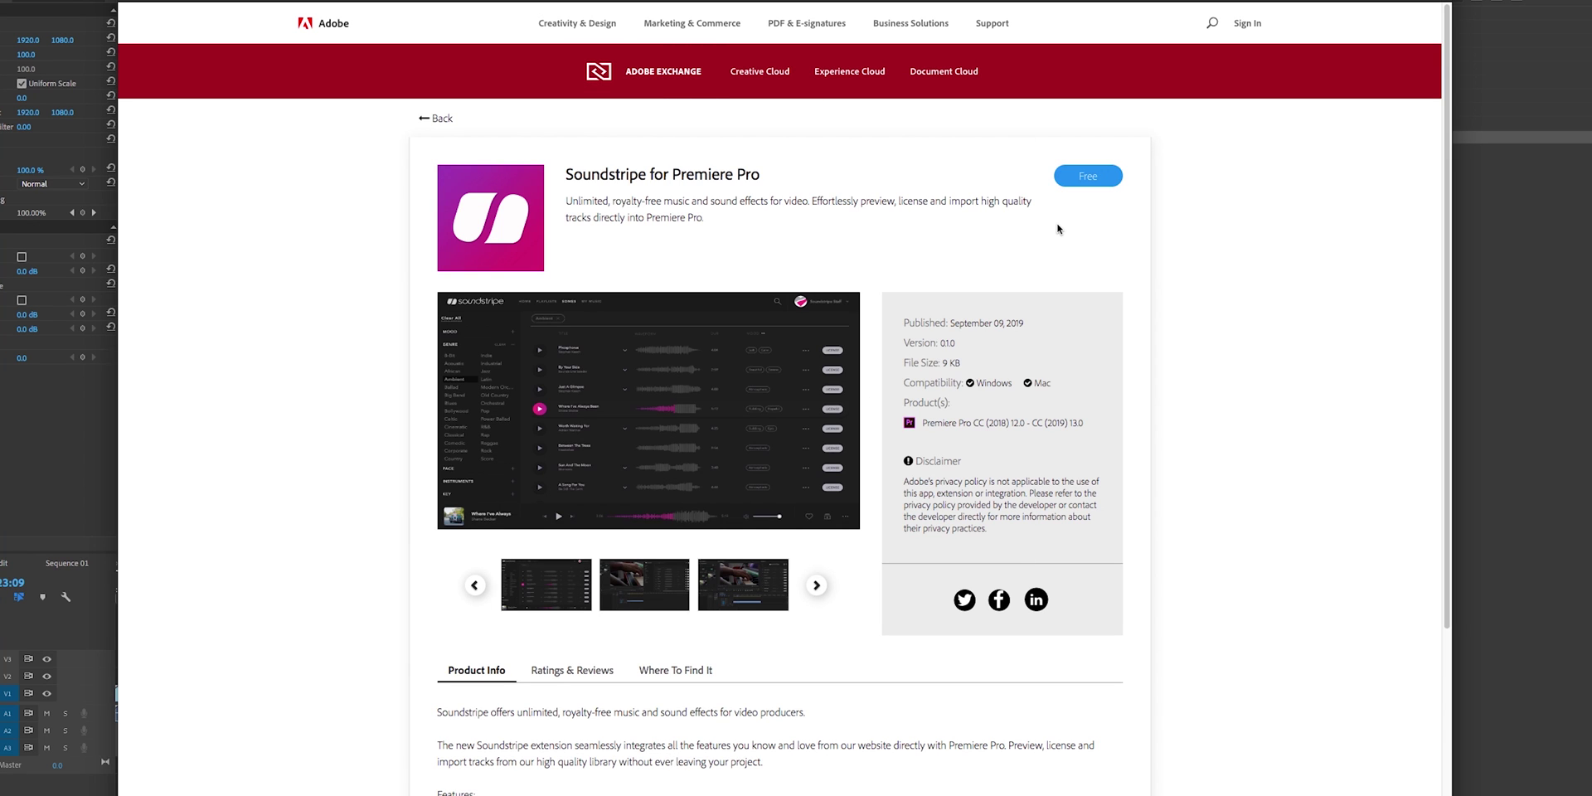
- Install the free Soundstripe for Premiere Pro extension from its Adobe Exchange listing
click(1087, 179)
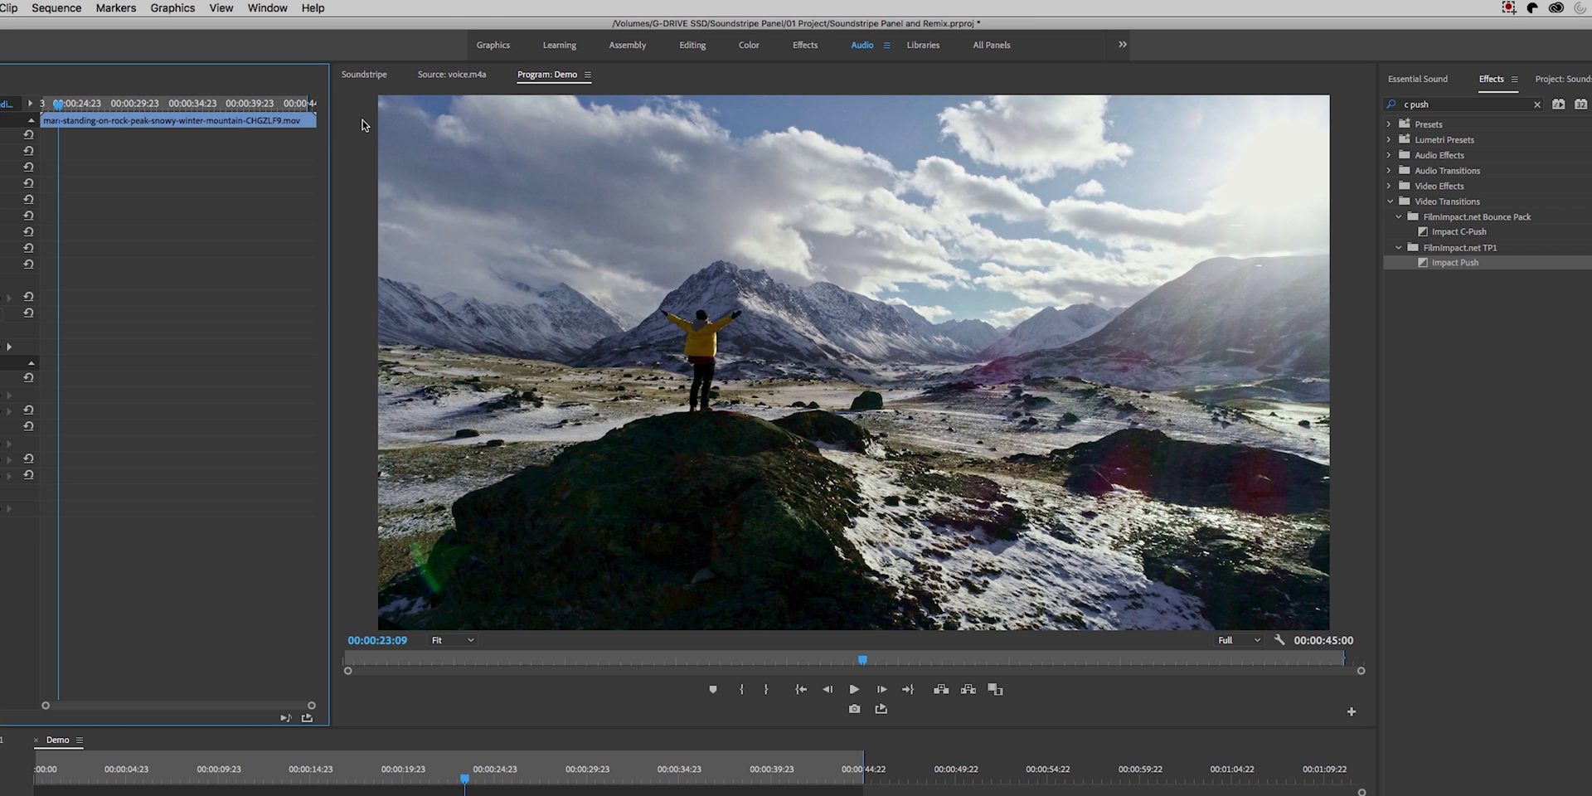
- Open the Soundstripe panel from Window > Extensions > Soundstripe
click(271, 9)
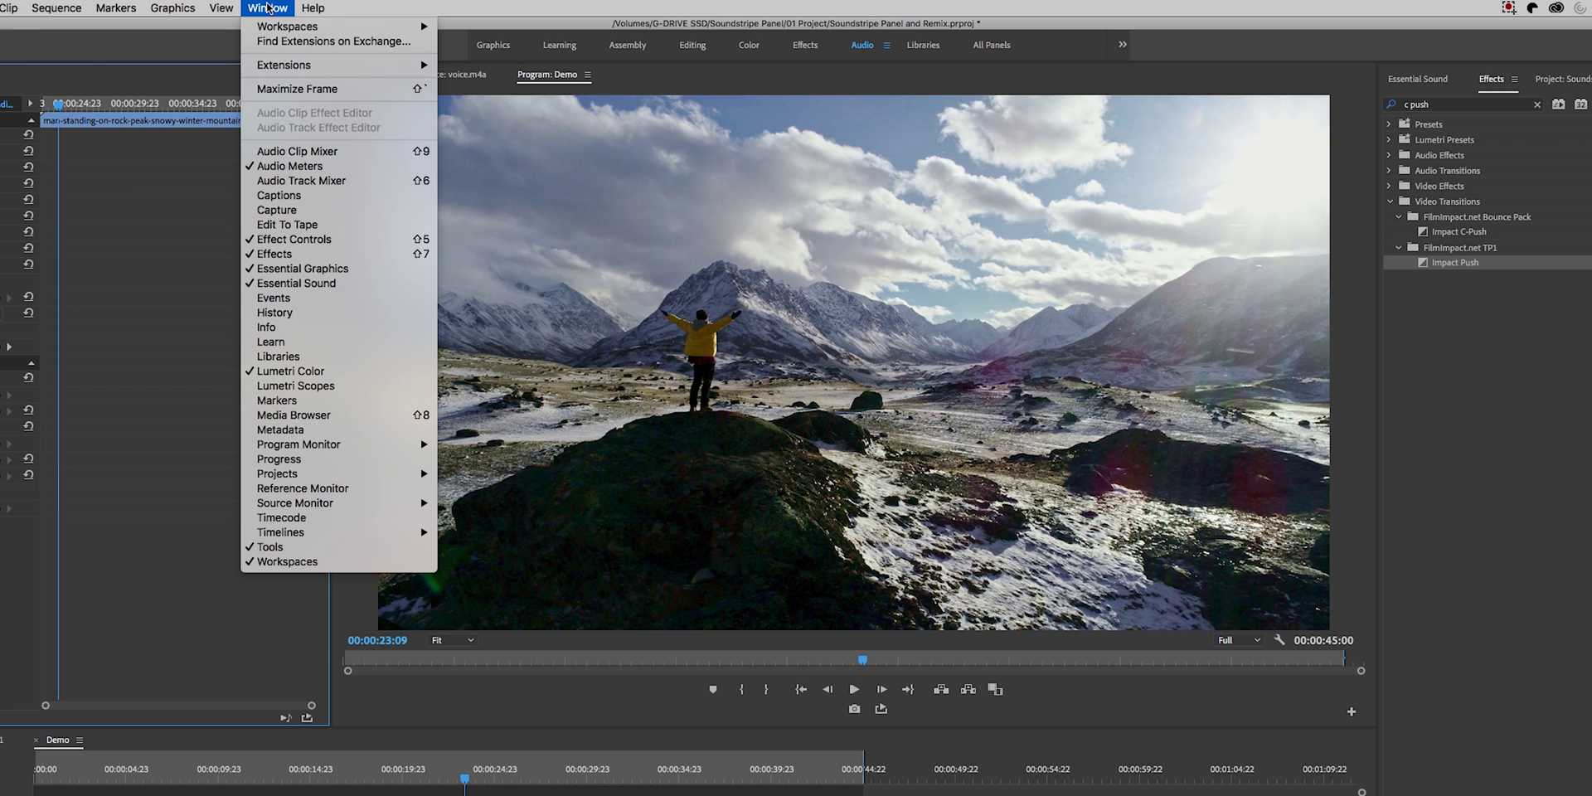
mouse_move(360, 67)
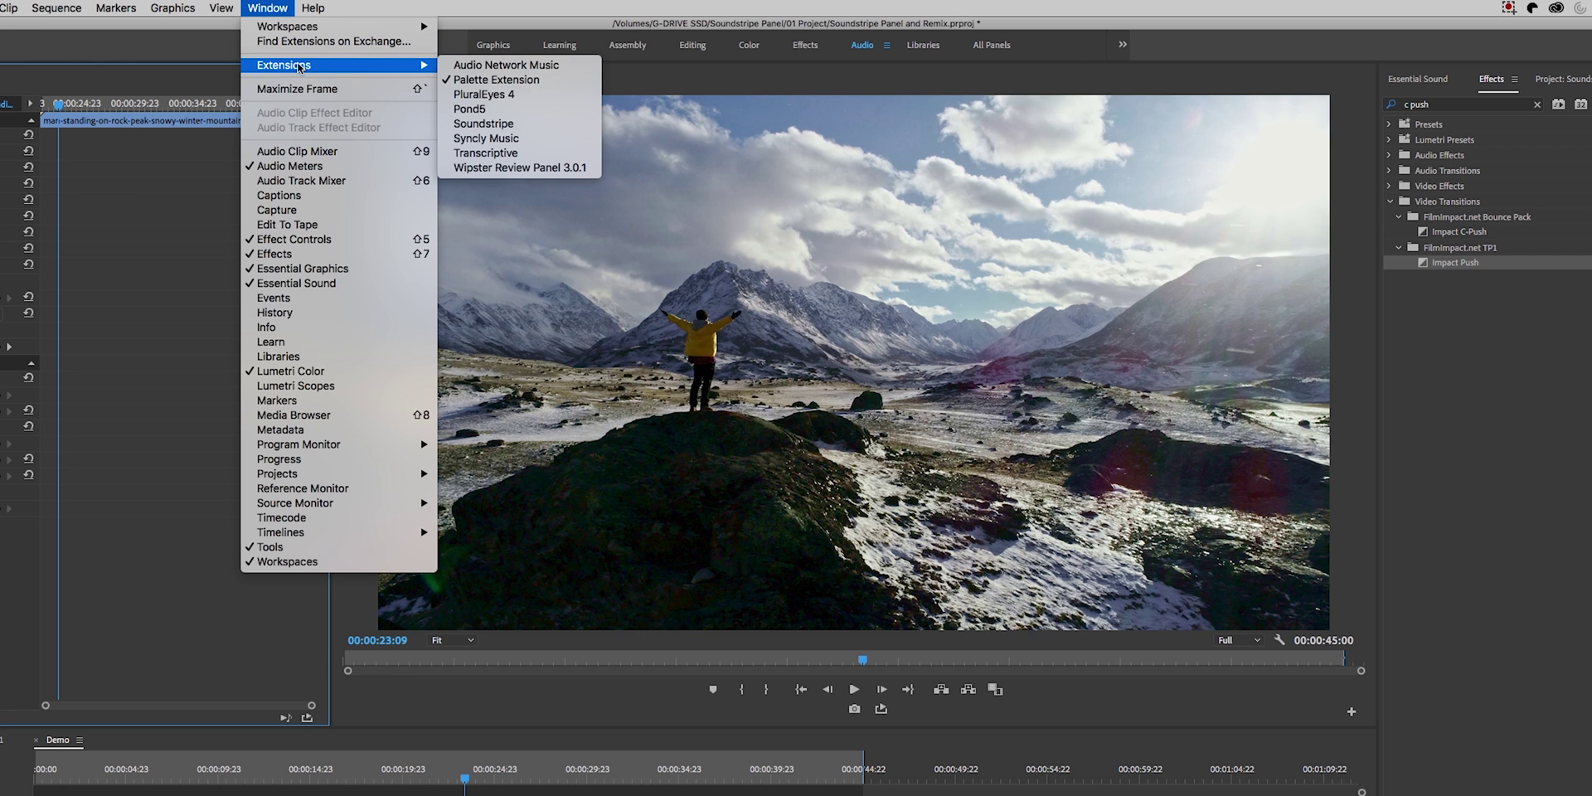
click(484, 123)
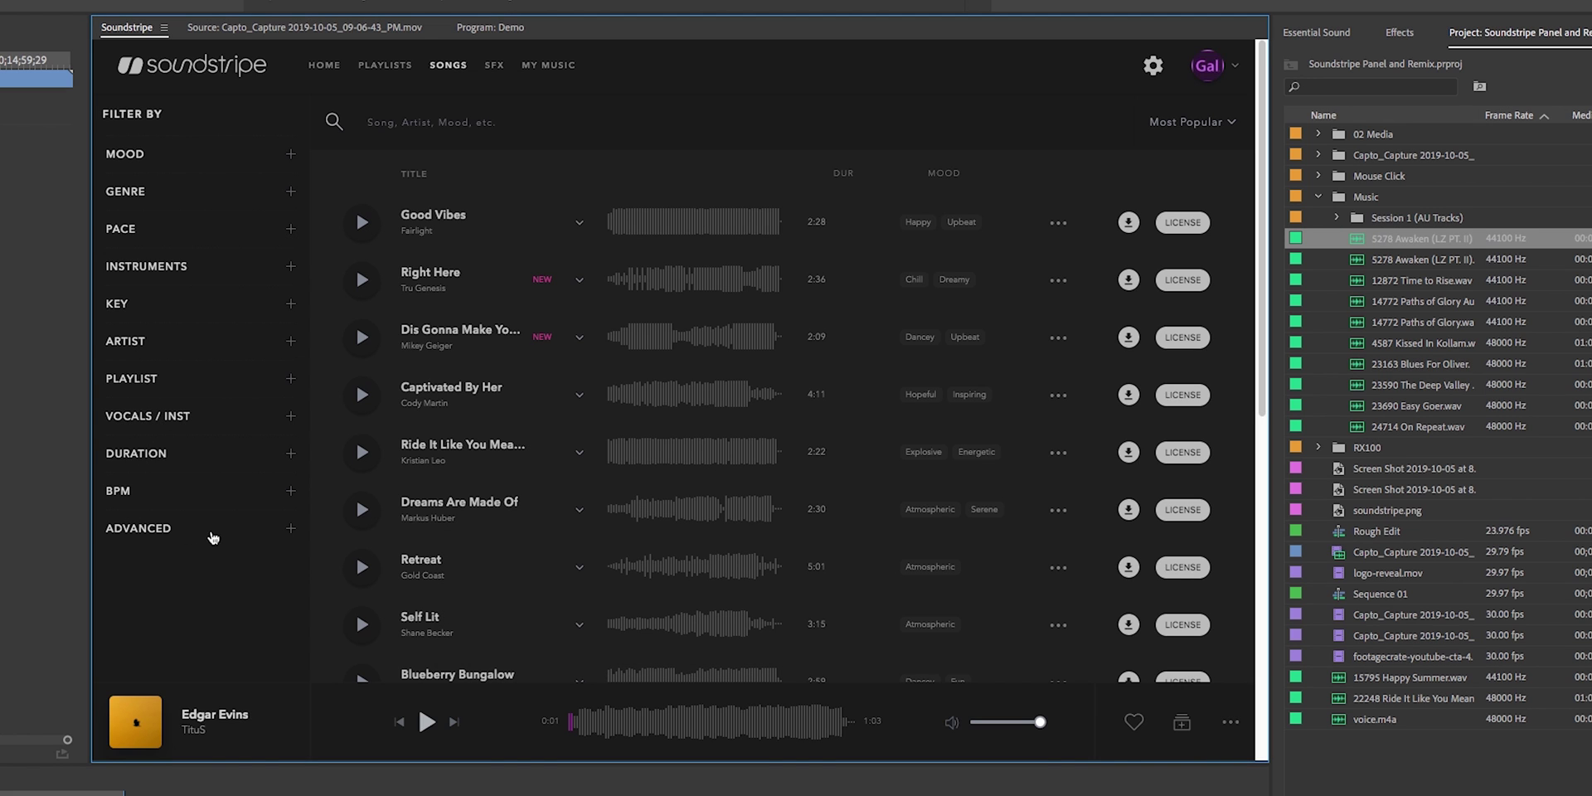
- Turn on Hide Previously Licensed under Advanced filters, after checking the mountain video
click(195, 531)
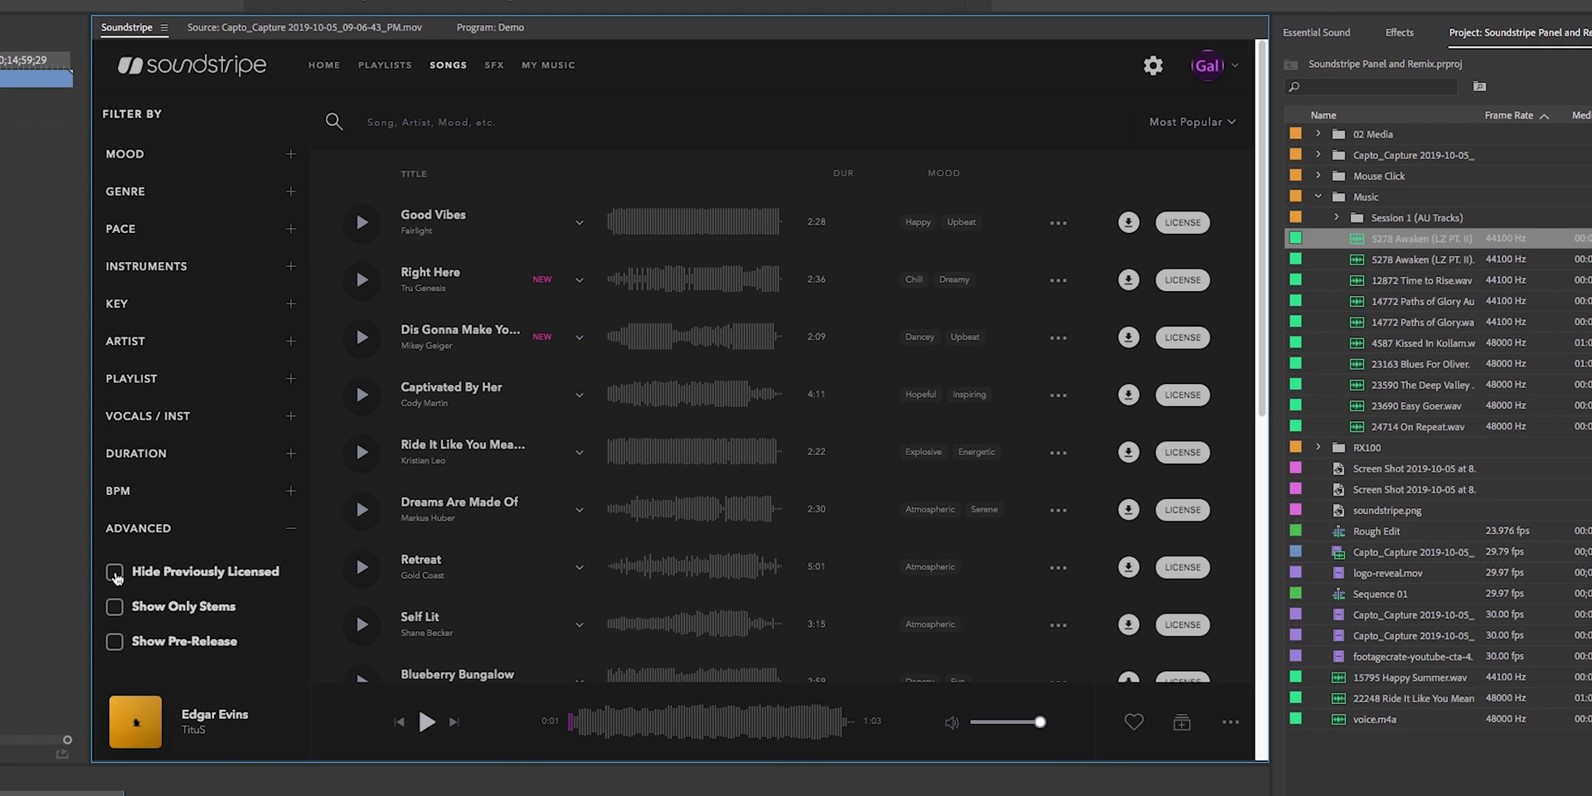
click(115, 573)
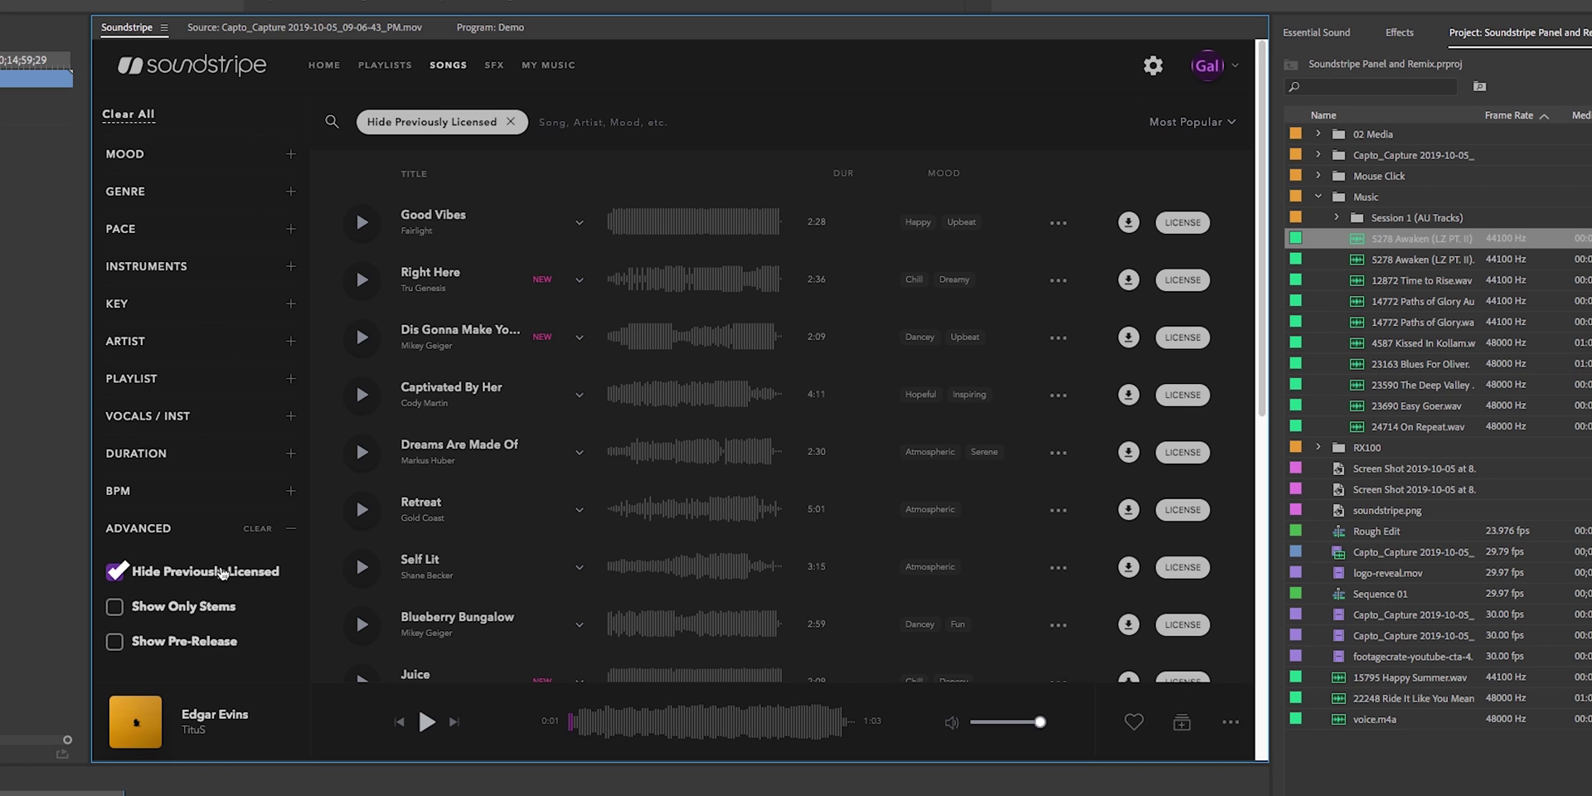
click(489, 28)
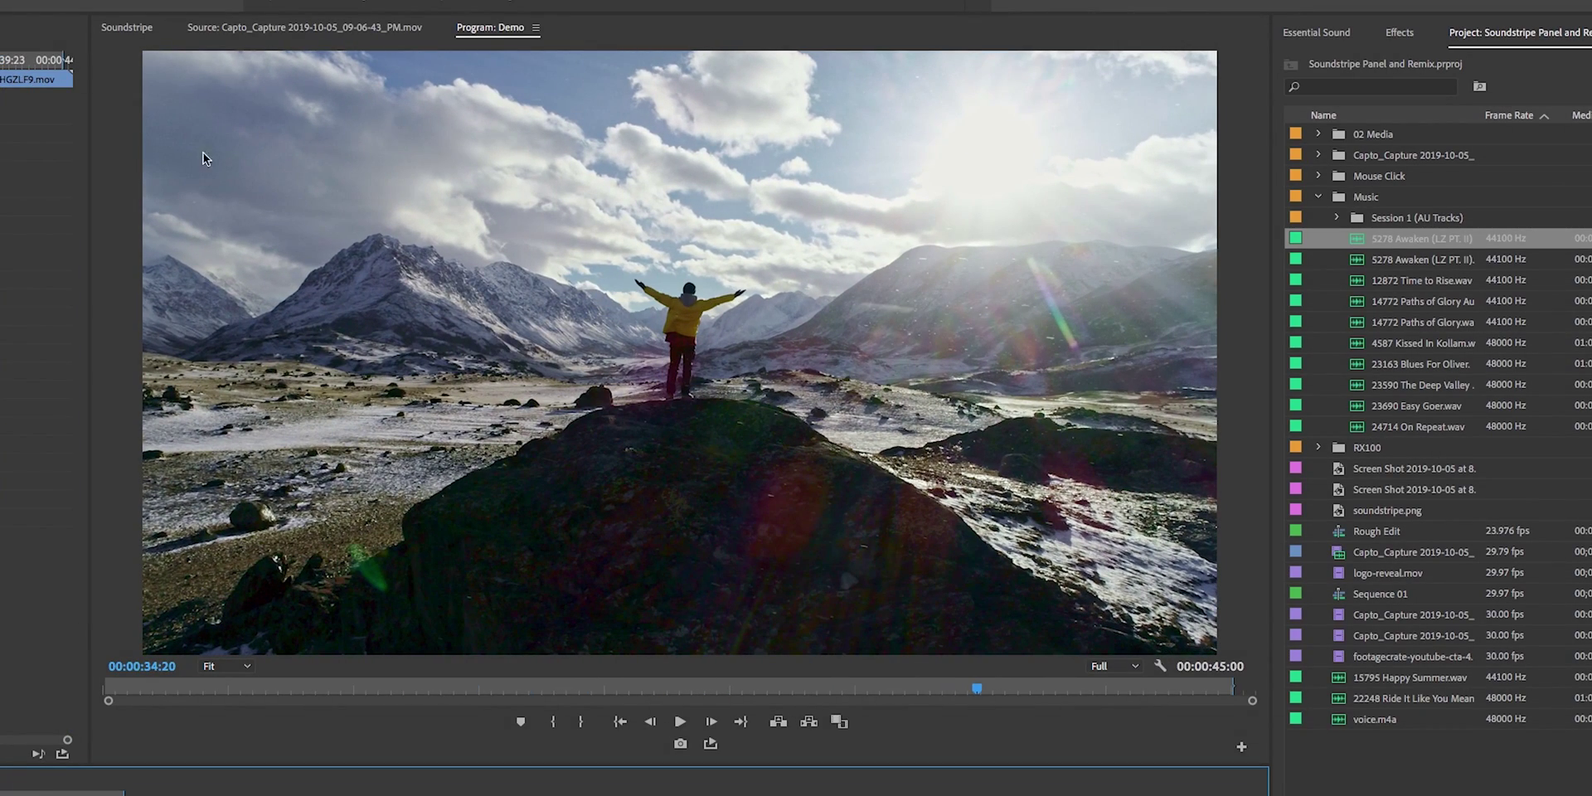
click(127, 25)
- Filter the Soundstripe songs to Inspiring mood, Cinematic genre and Slow pace
click(152, 165)
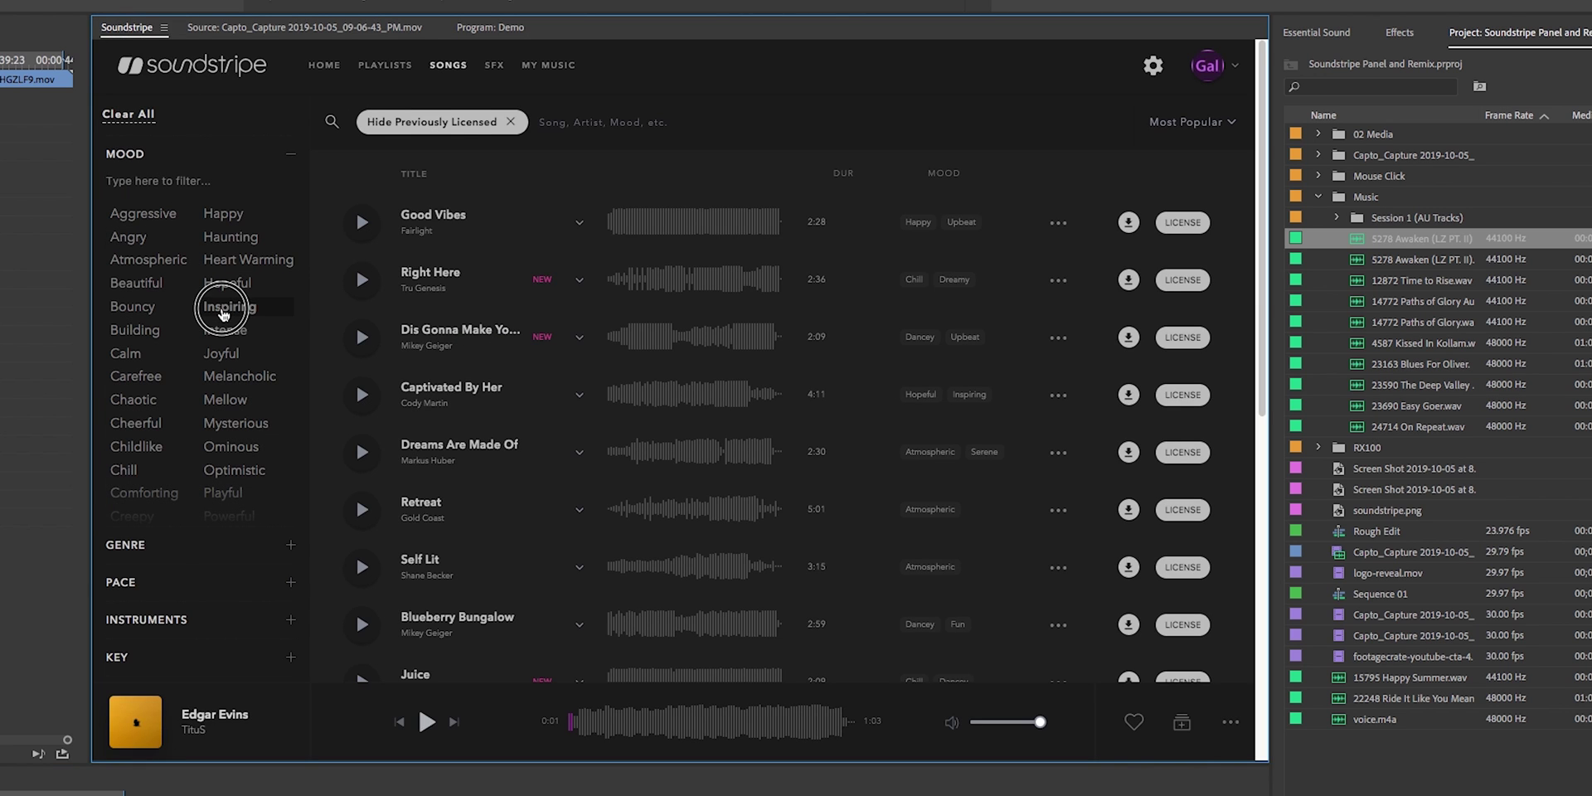
click(219, 306)
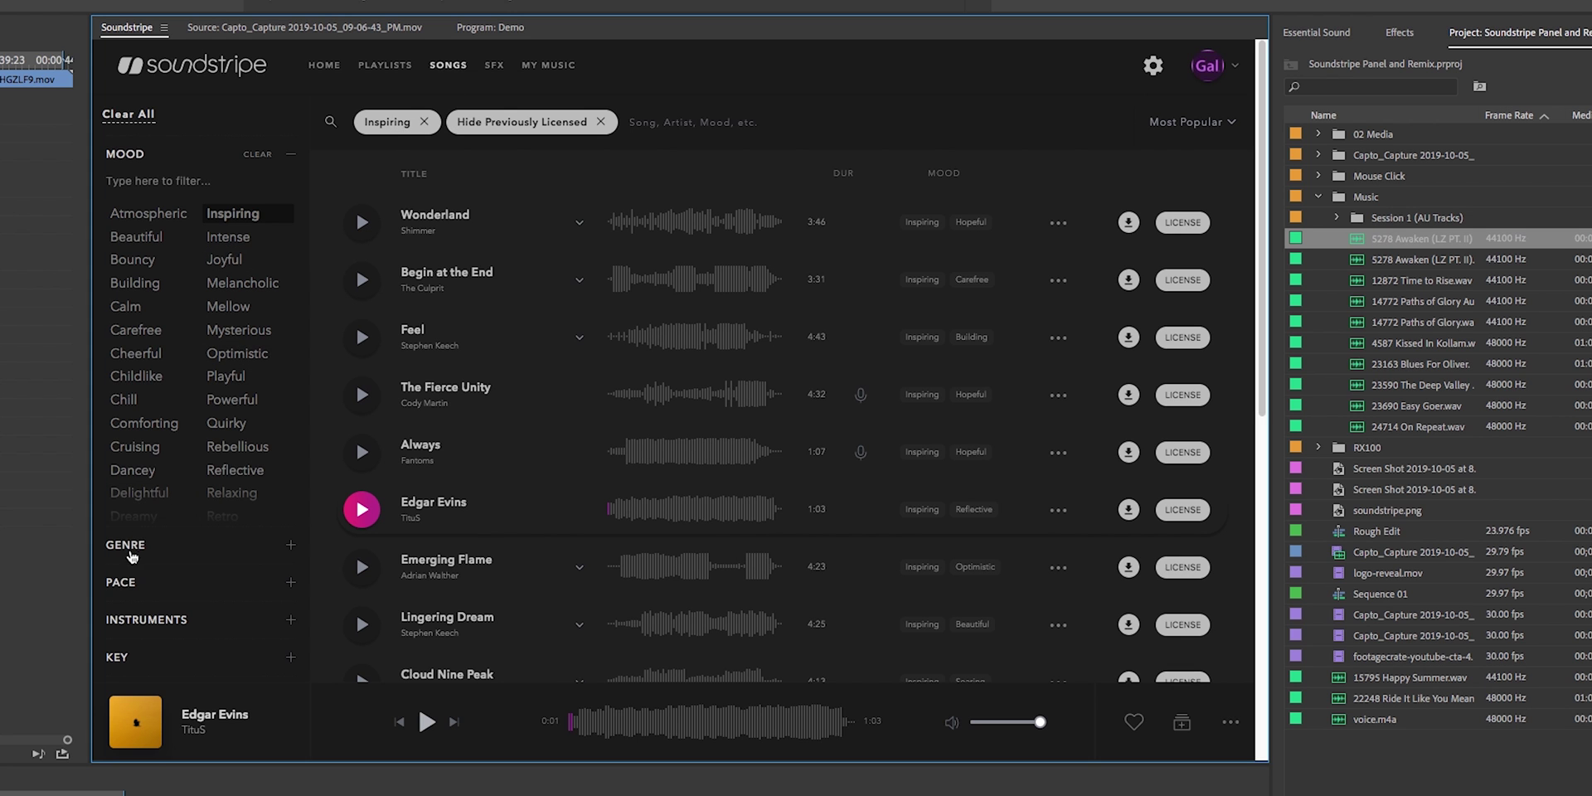
click(131, 547)
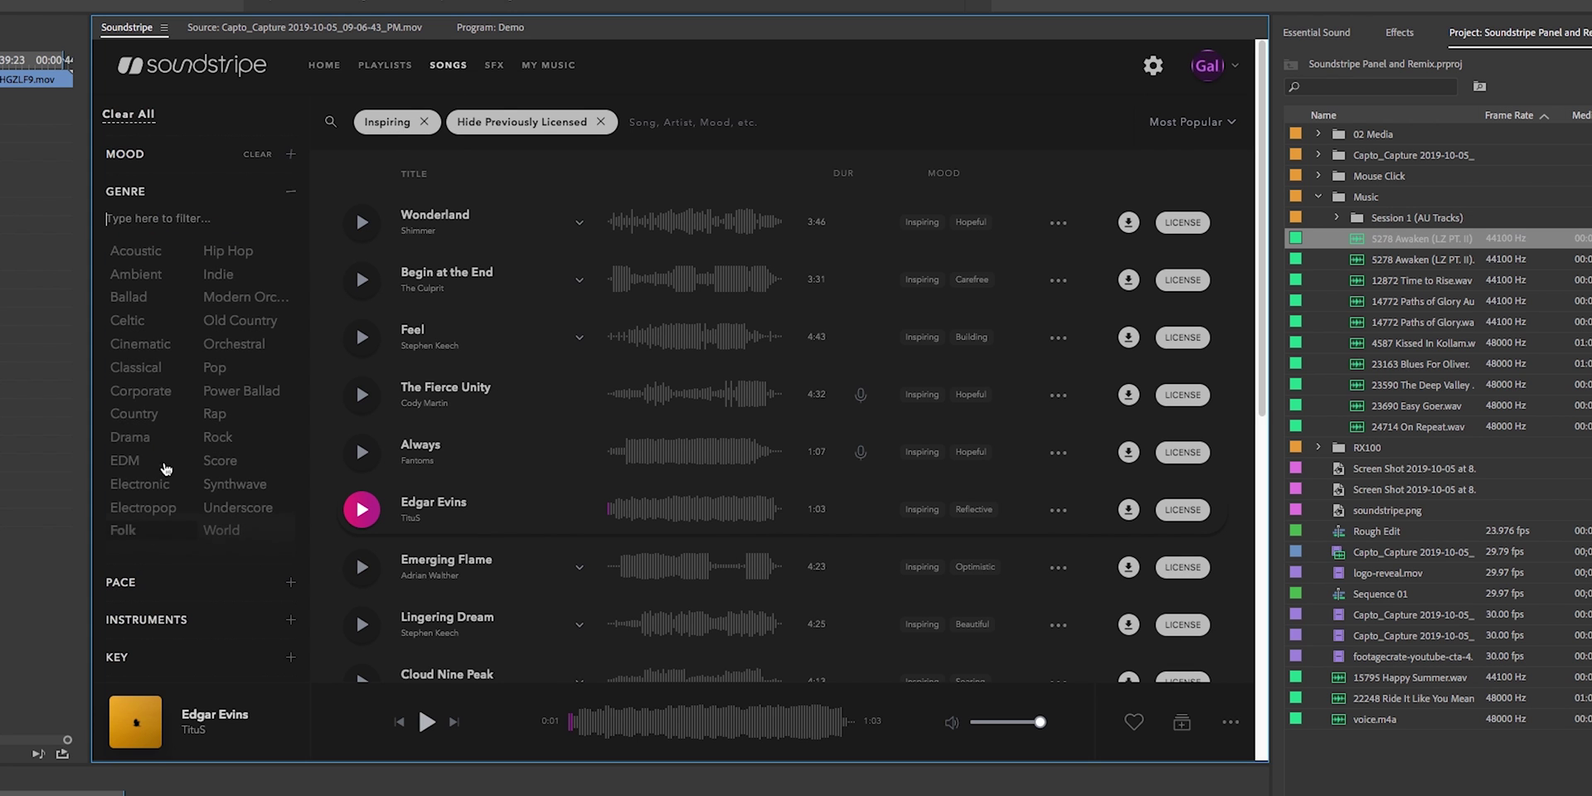
click(156, 347)
click(128, 194)
click(130, 232)
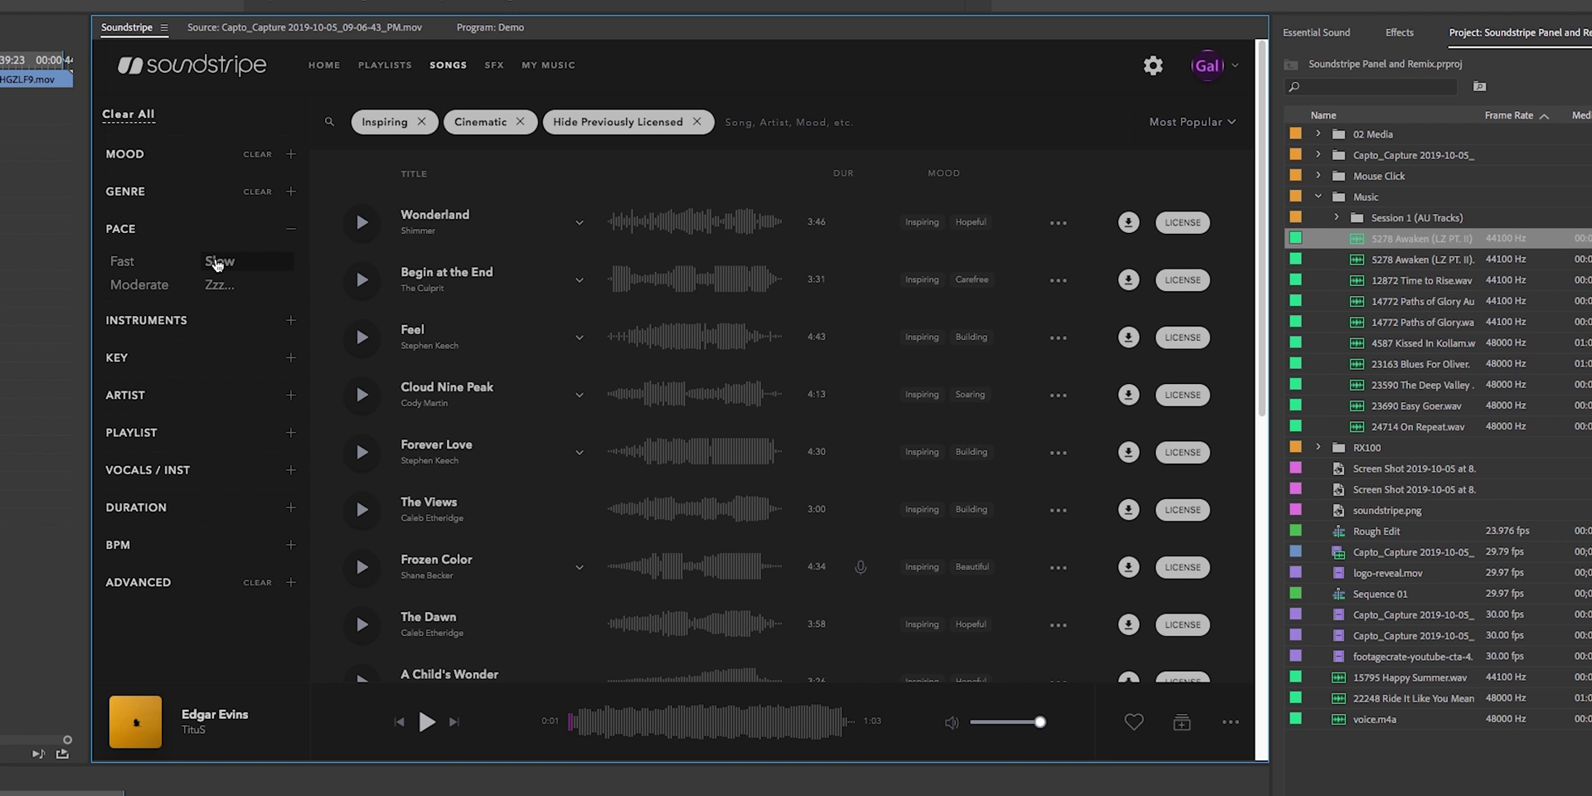
click(219, 262)
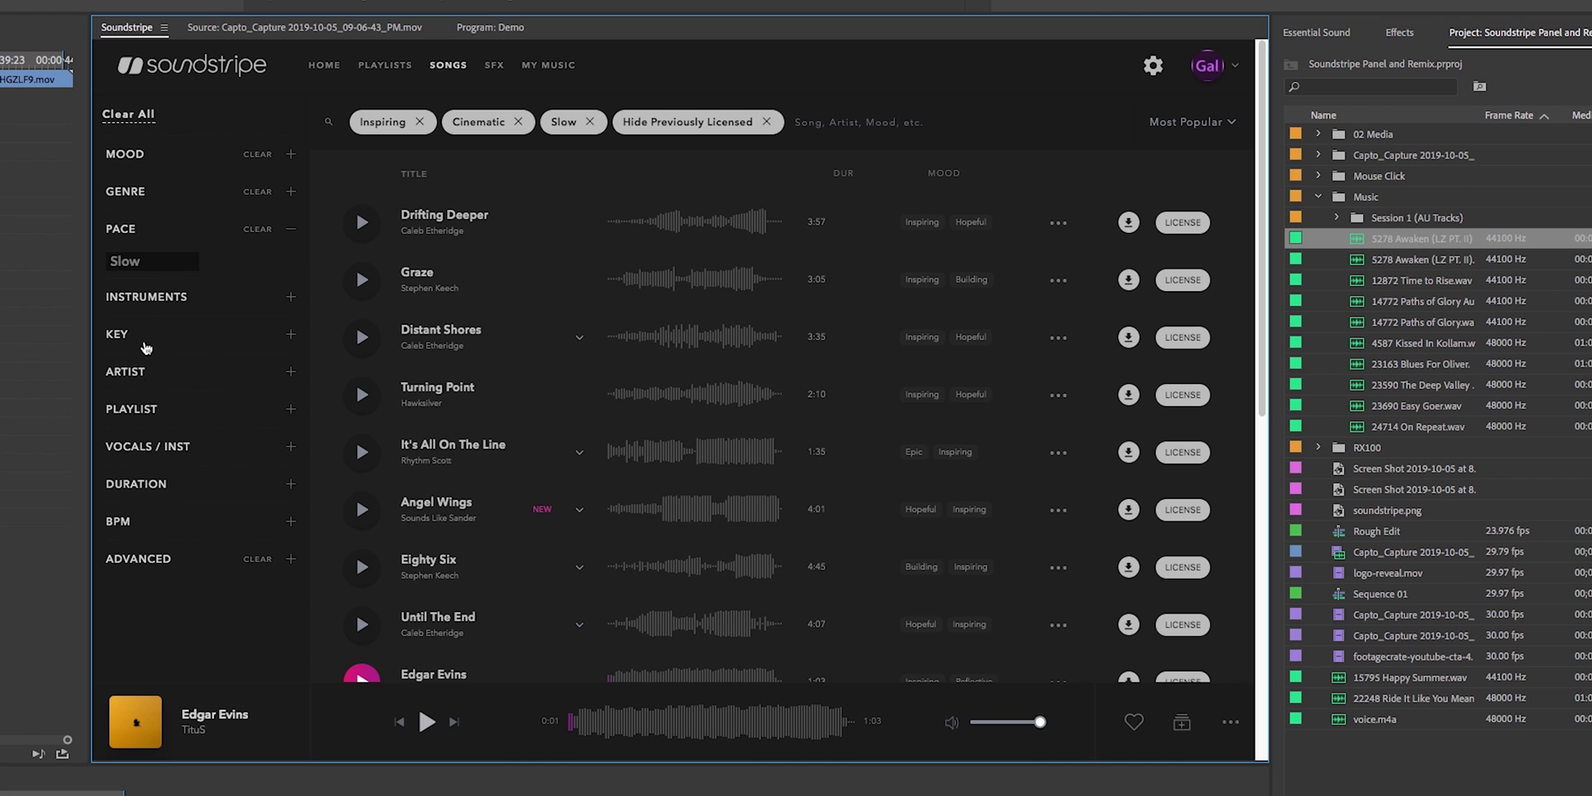
click(157, 412)
click(148, 378)
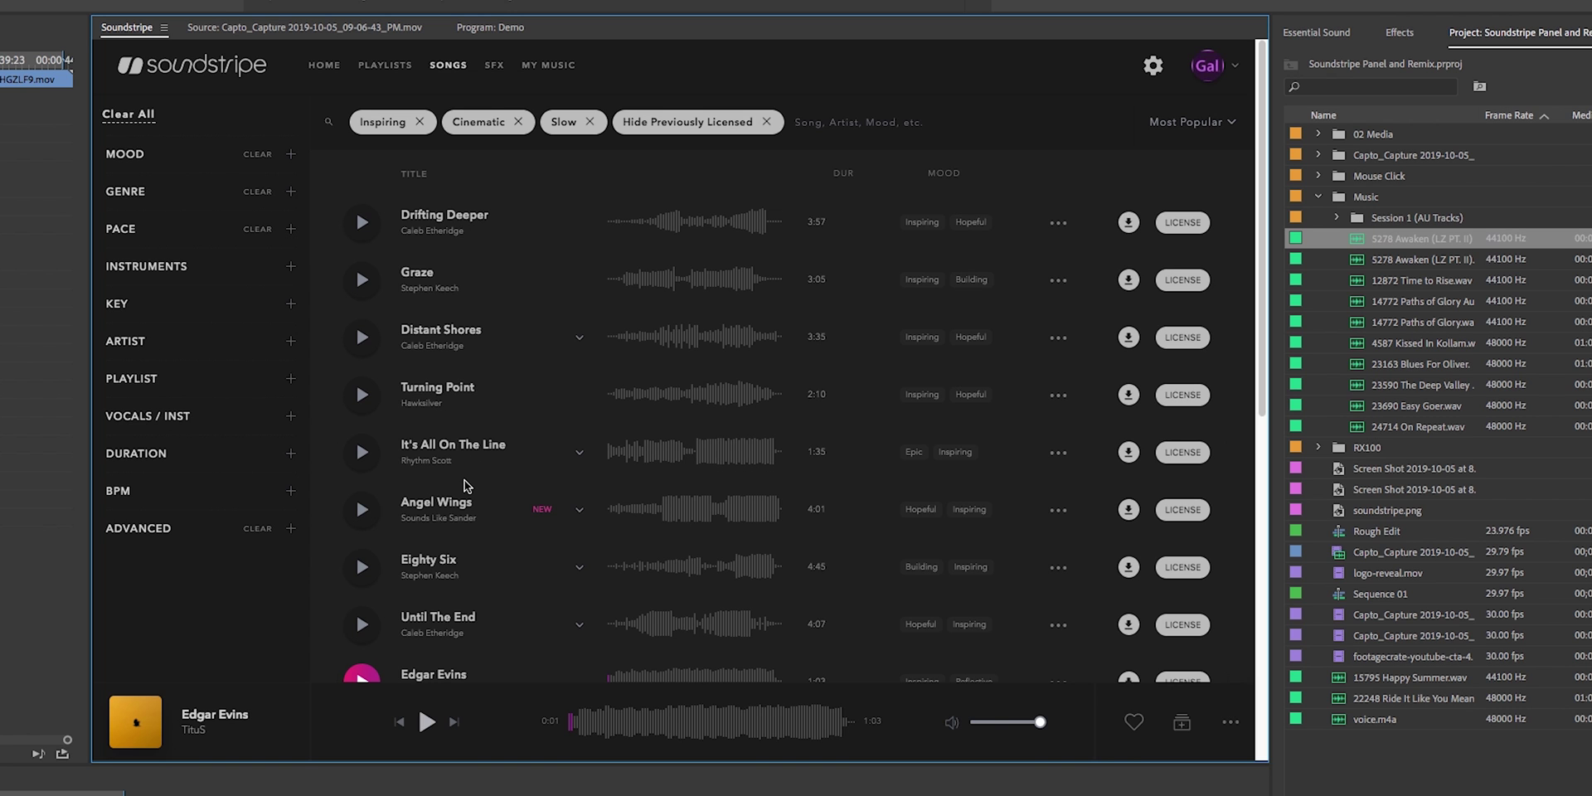
- Play and pause a preview of the 1:03 Reflective track 'Edgar Evins' up to 0:09
scroll(448, 547, down, 2)
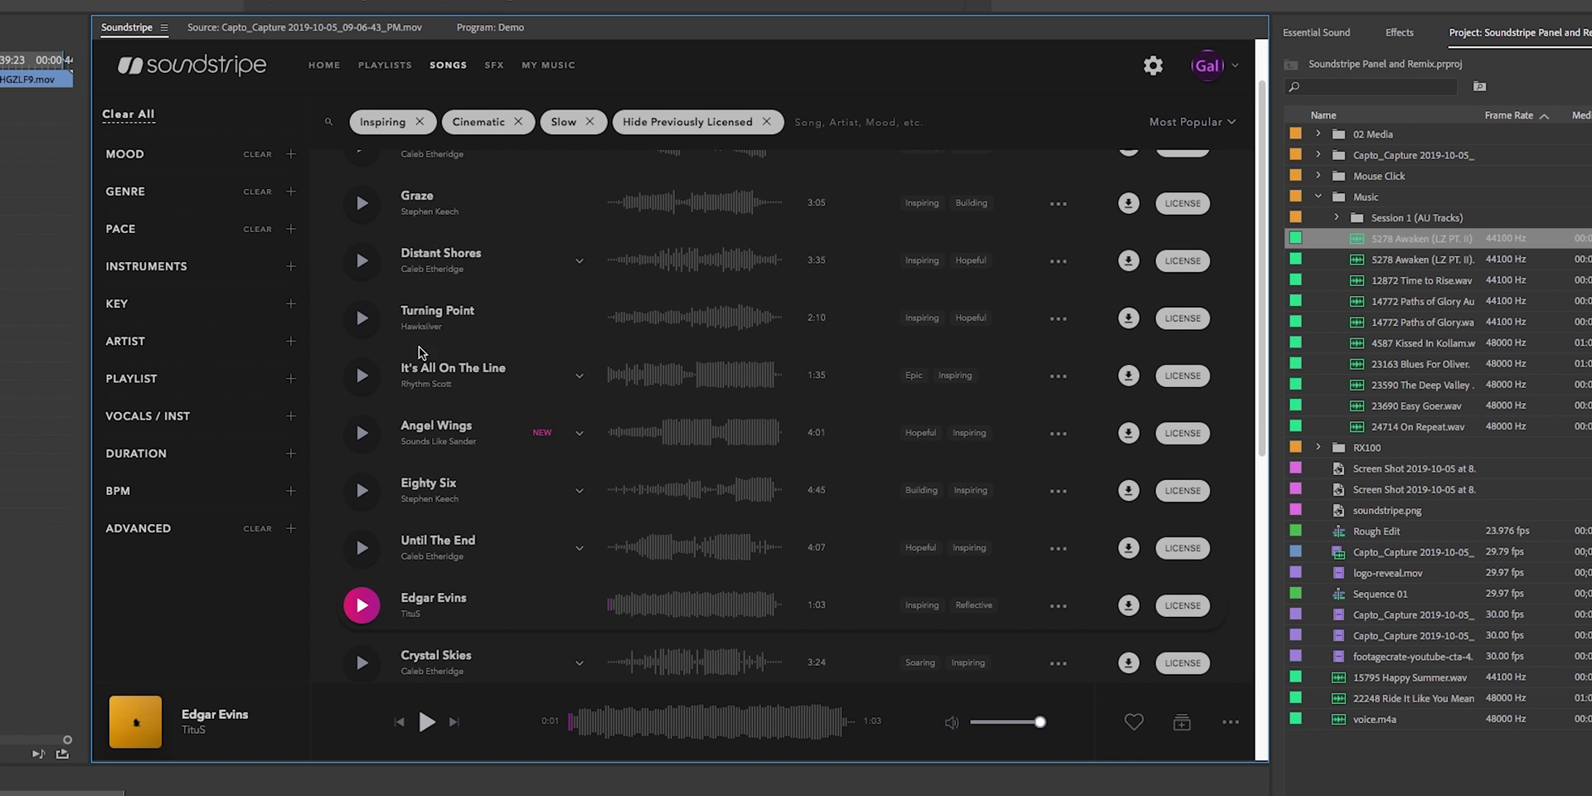
scroll(490, 311, down, 1)
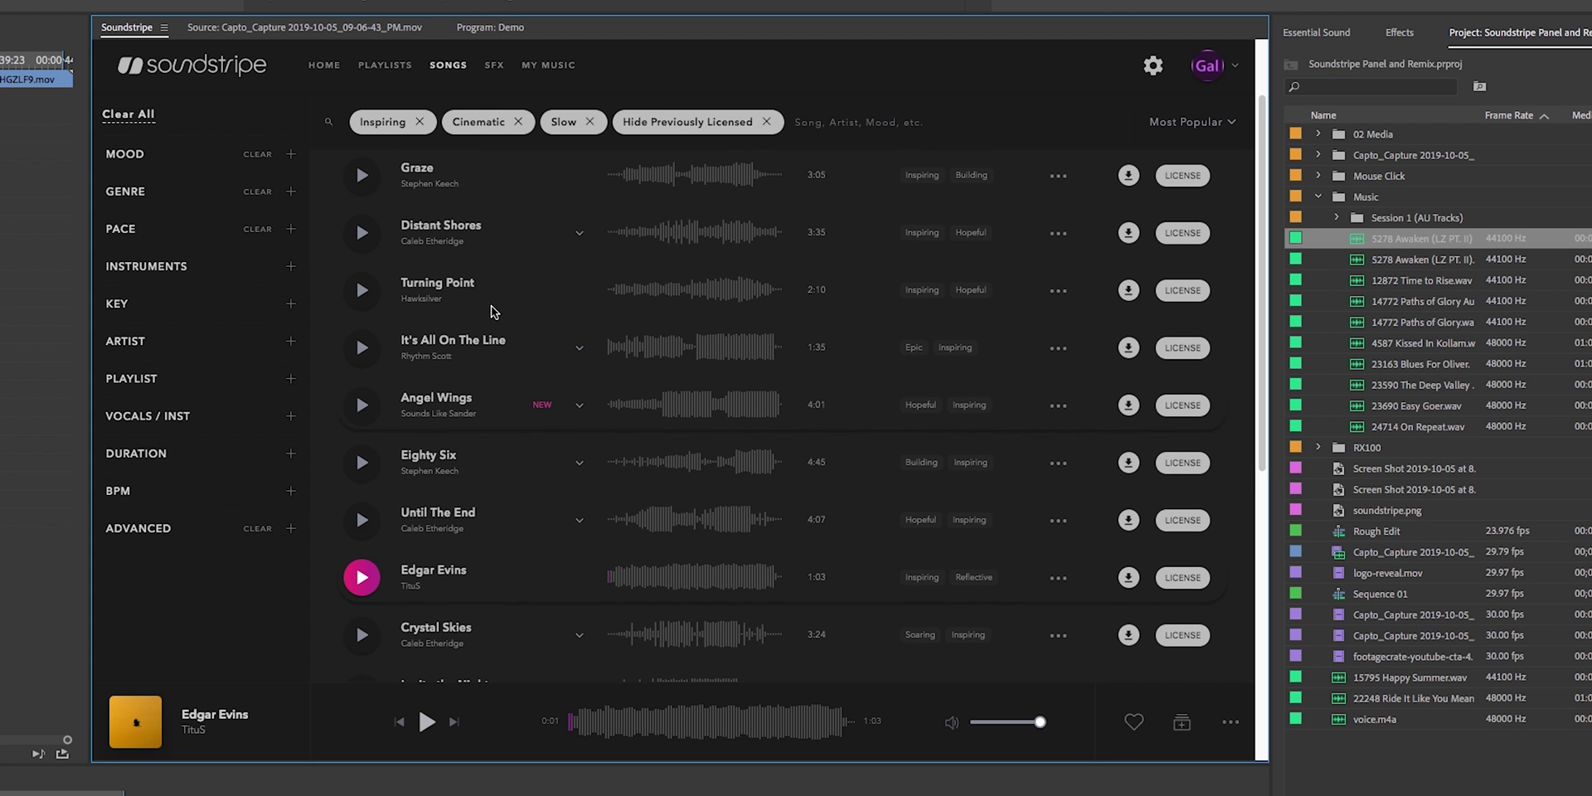
scroll(406, 510, down, 2)
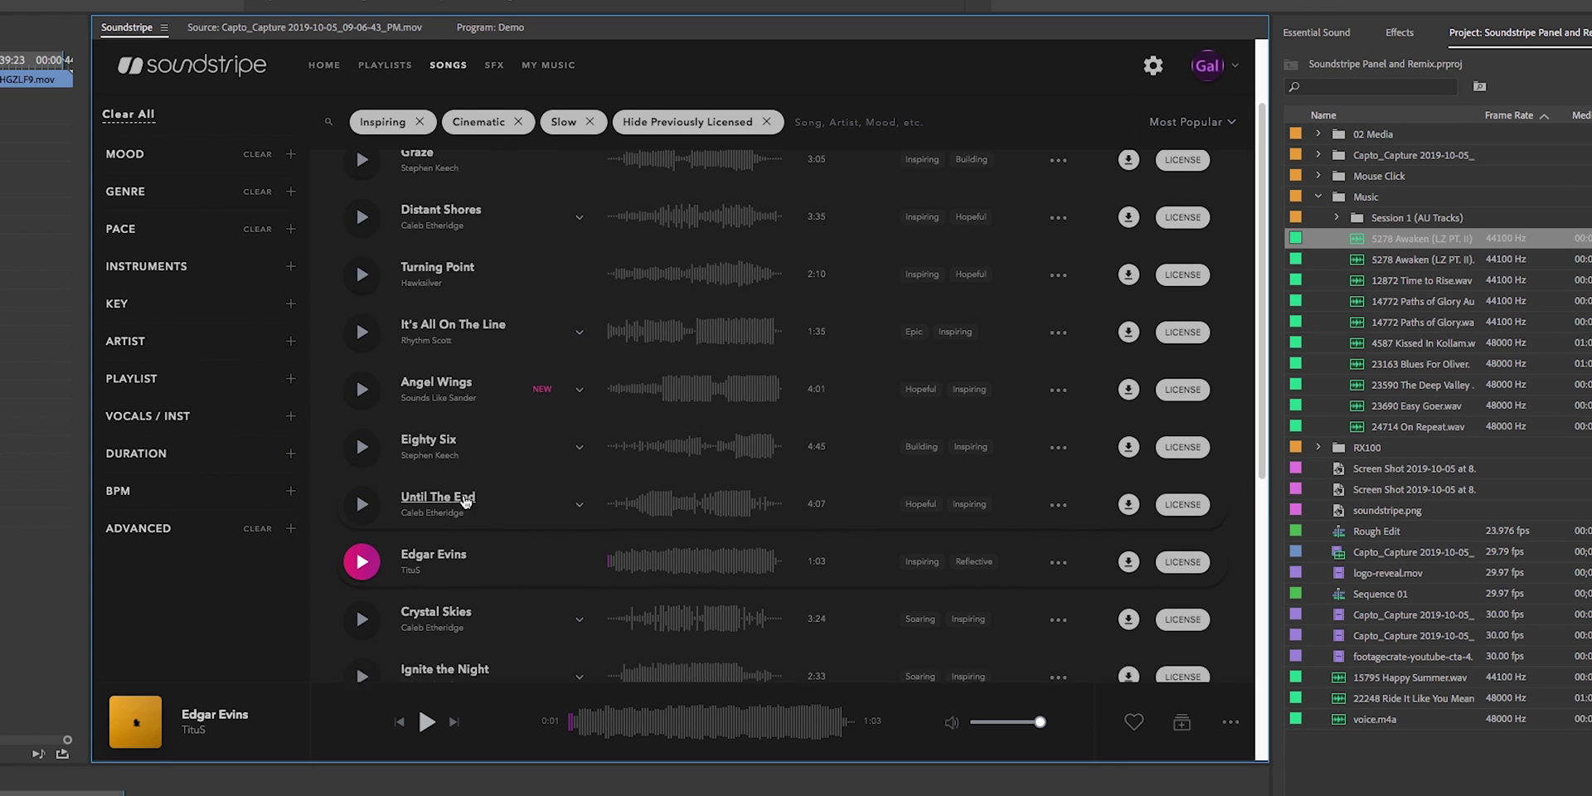
scroll(473, 427, down, 1)
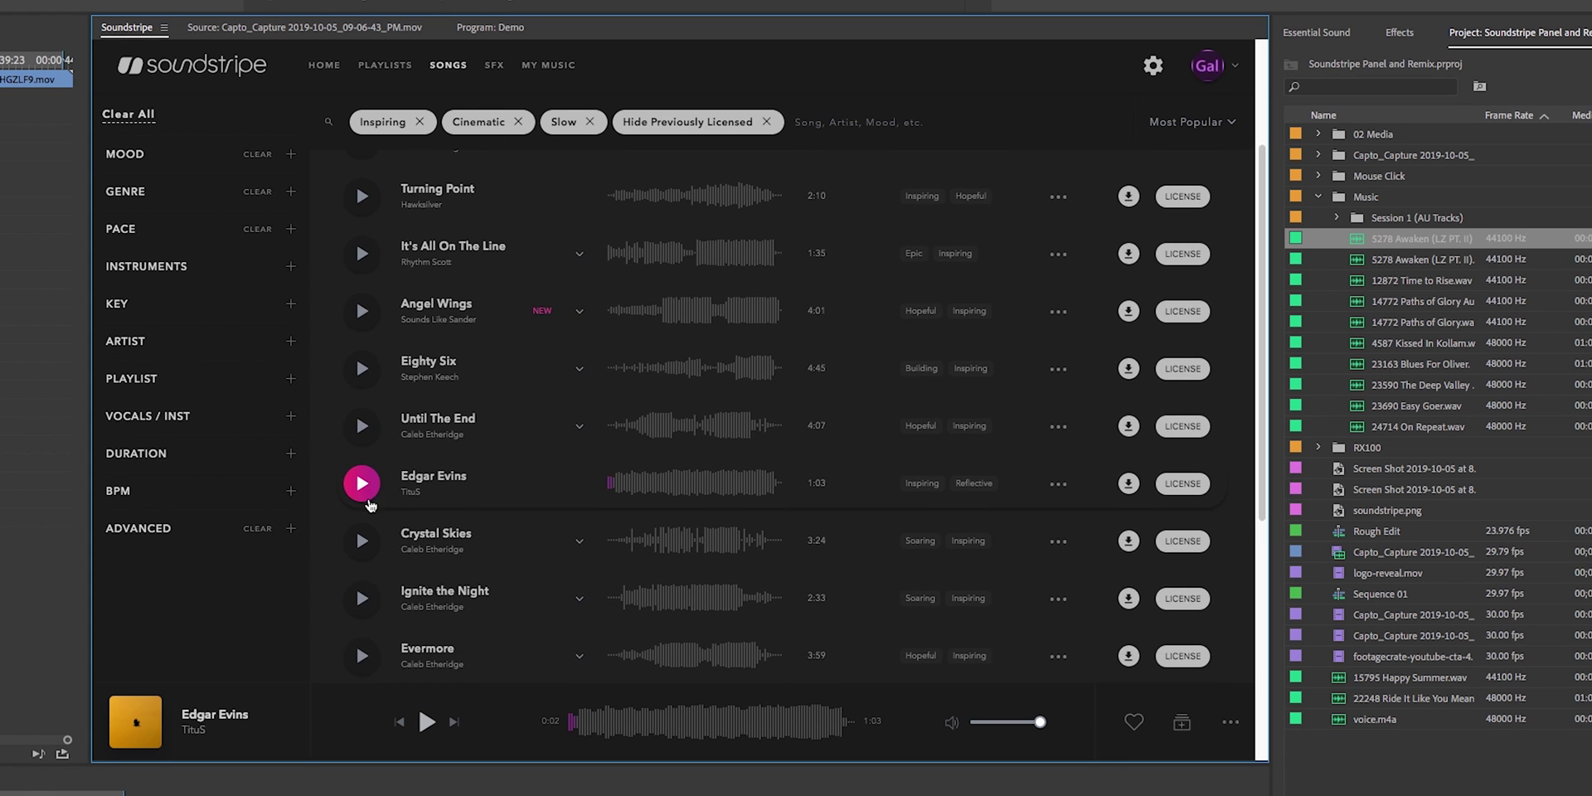
click(363, 484)
click(363, 487)
click(146, 267)
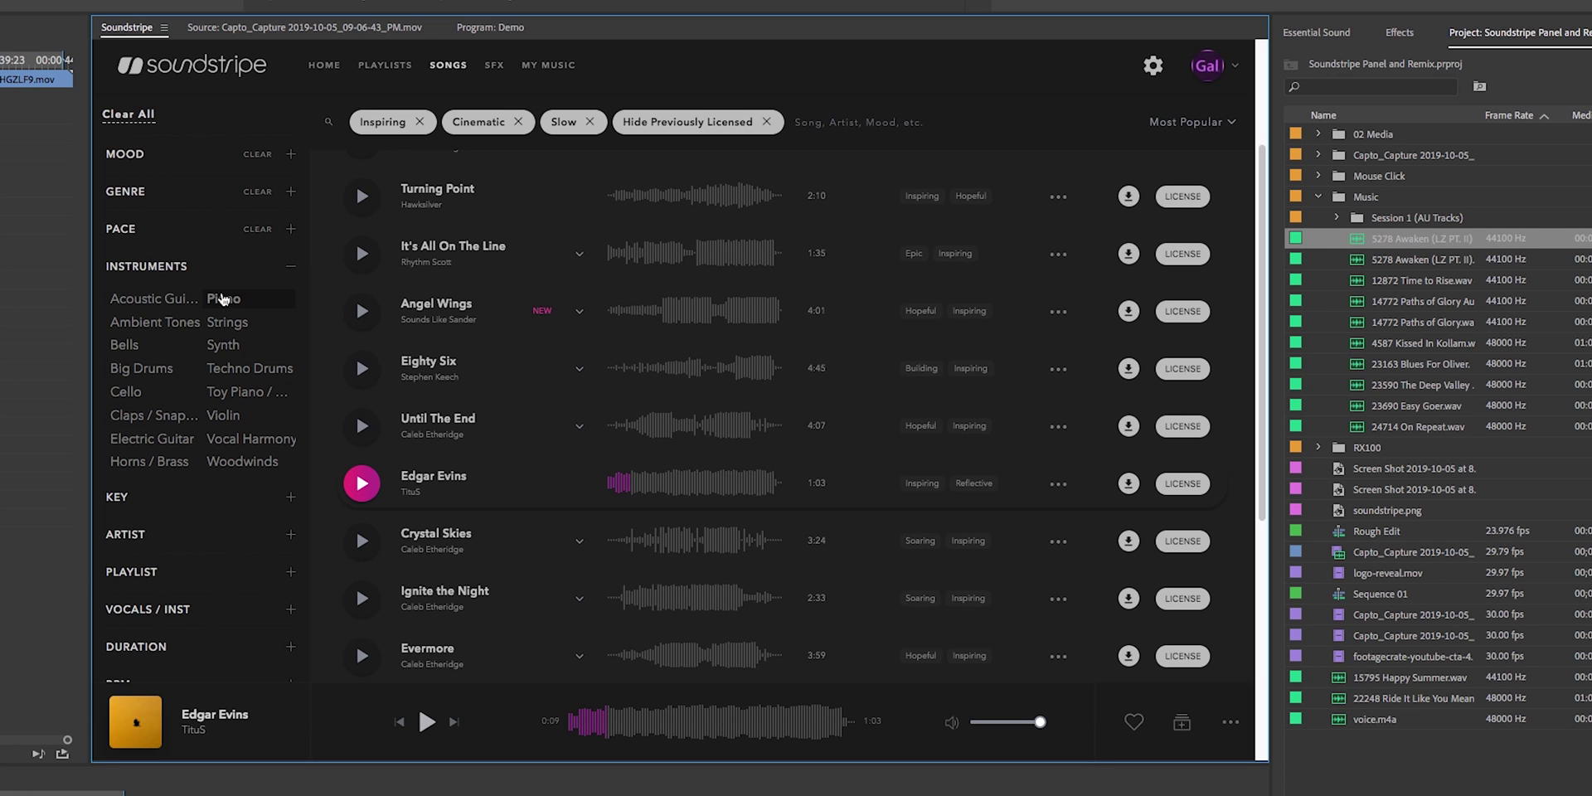
click(217, 267)
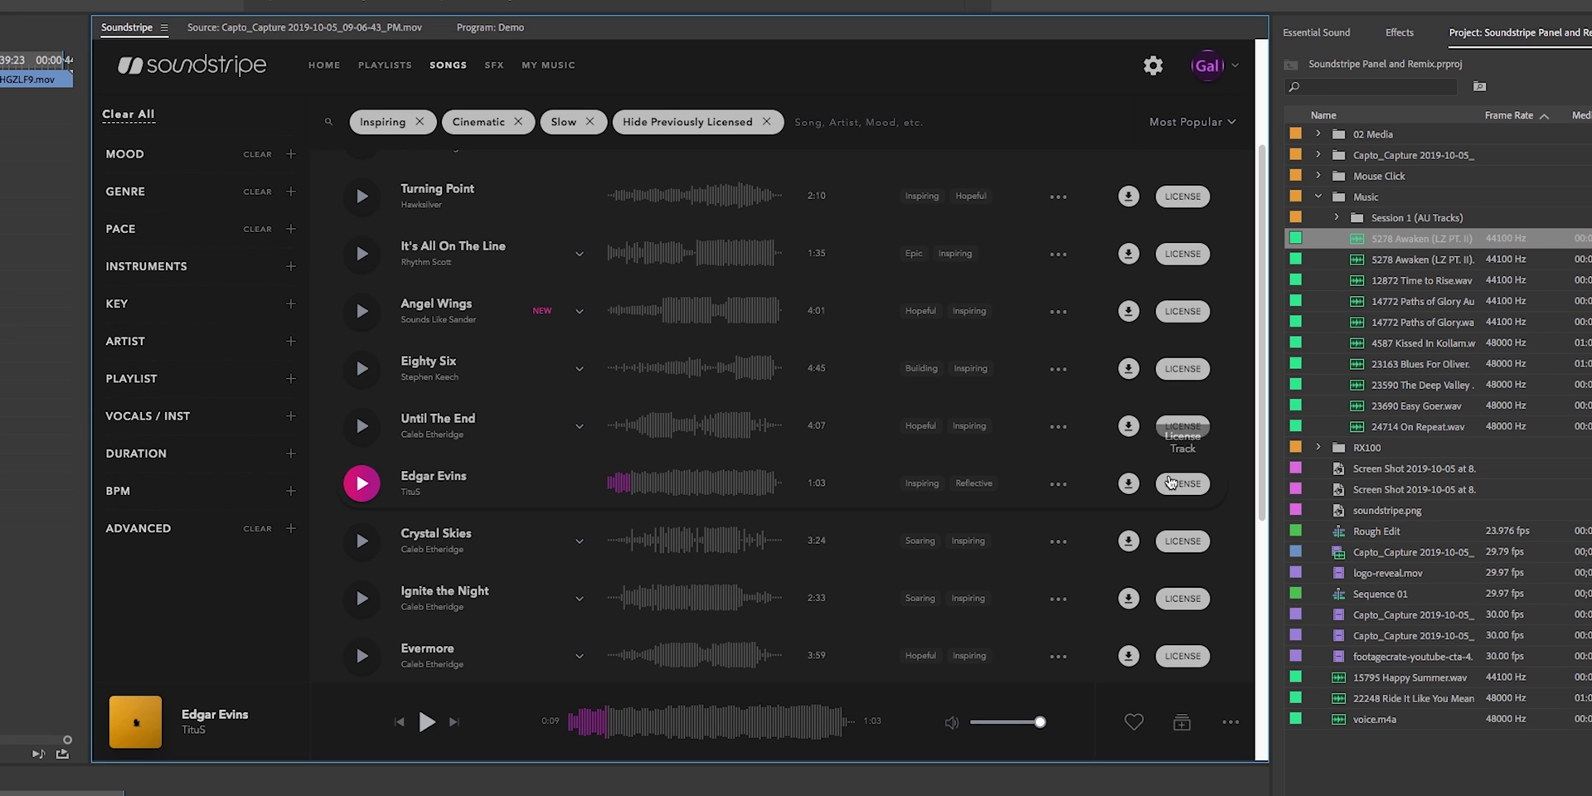
- License 'Edgar Evins' with Project Type Tutorials and import it as a WAV
click(1184, 484)
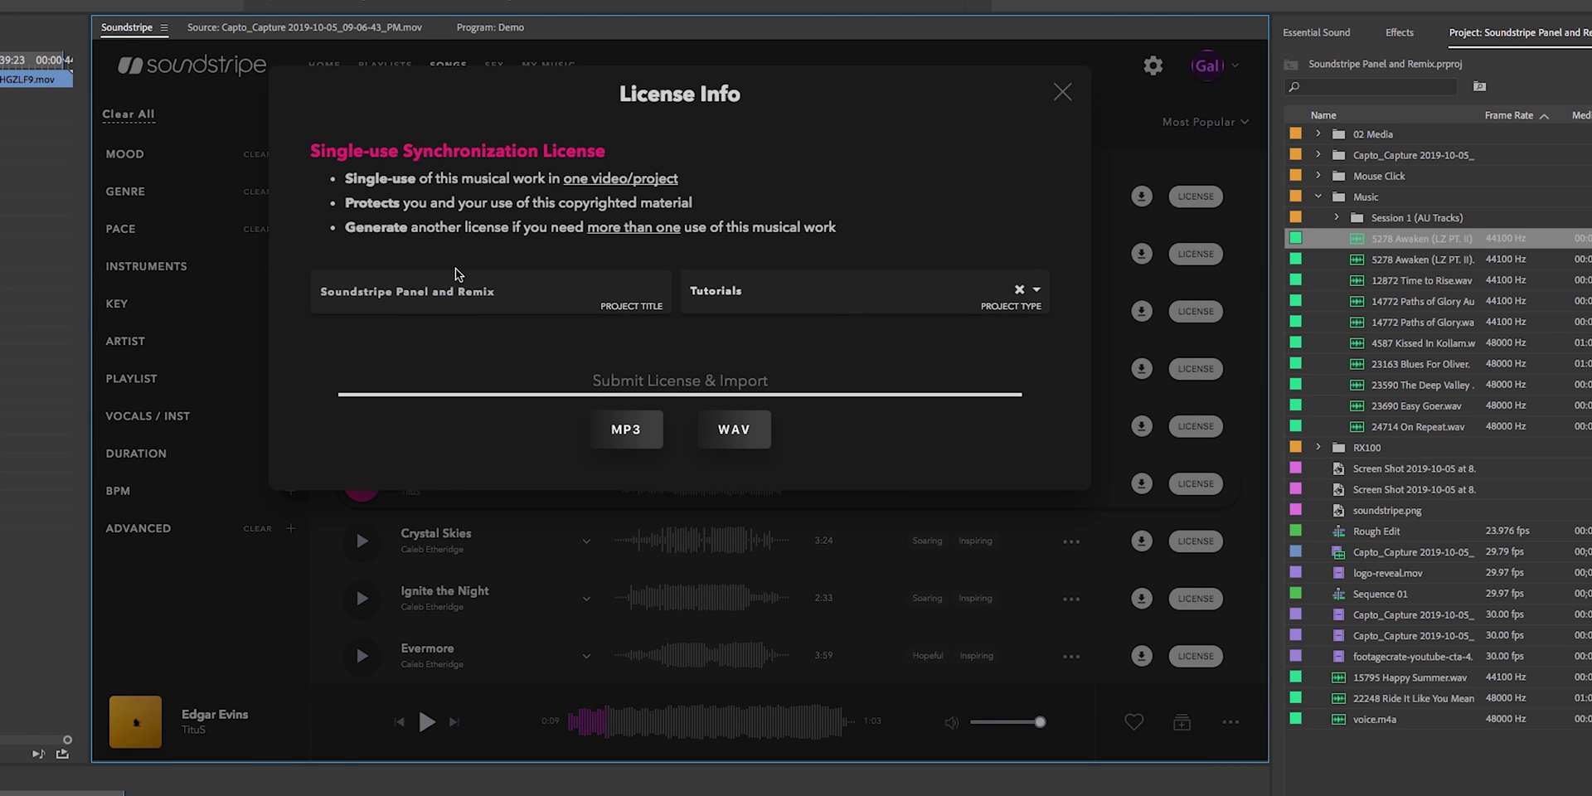
drag(510, 295, 284, 292)
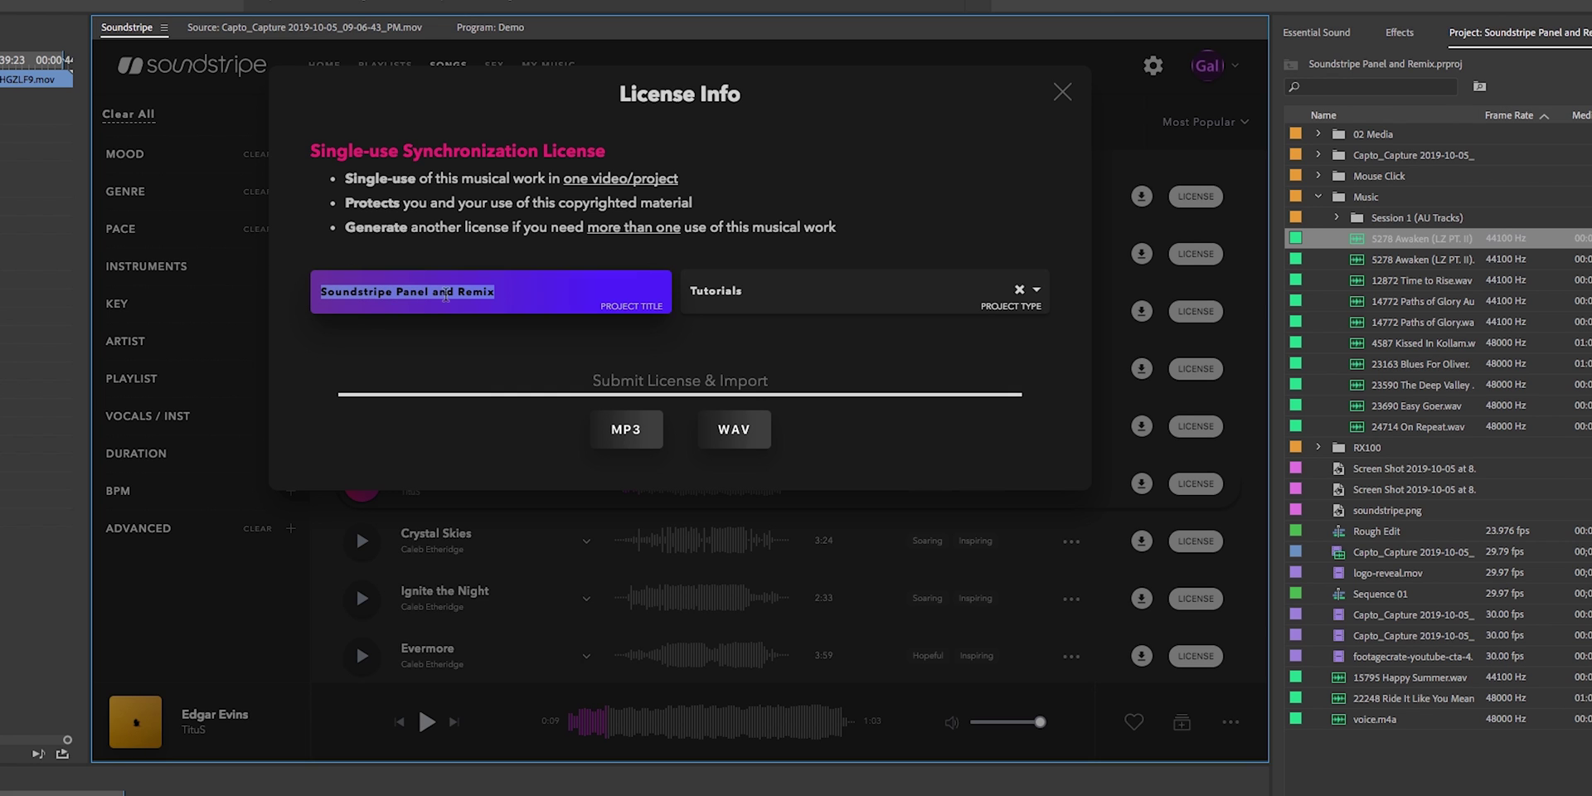
click(497, 286)
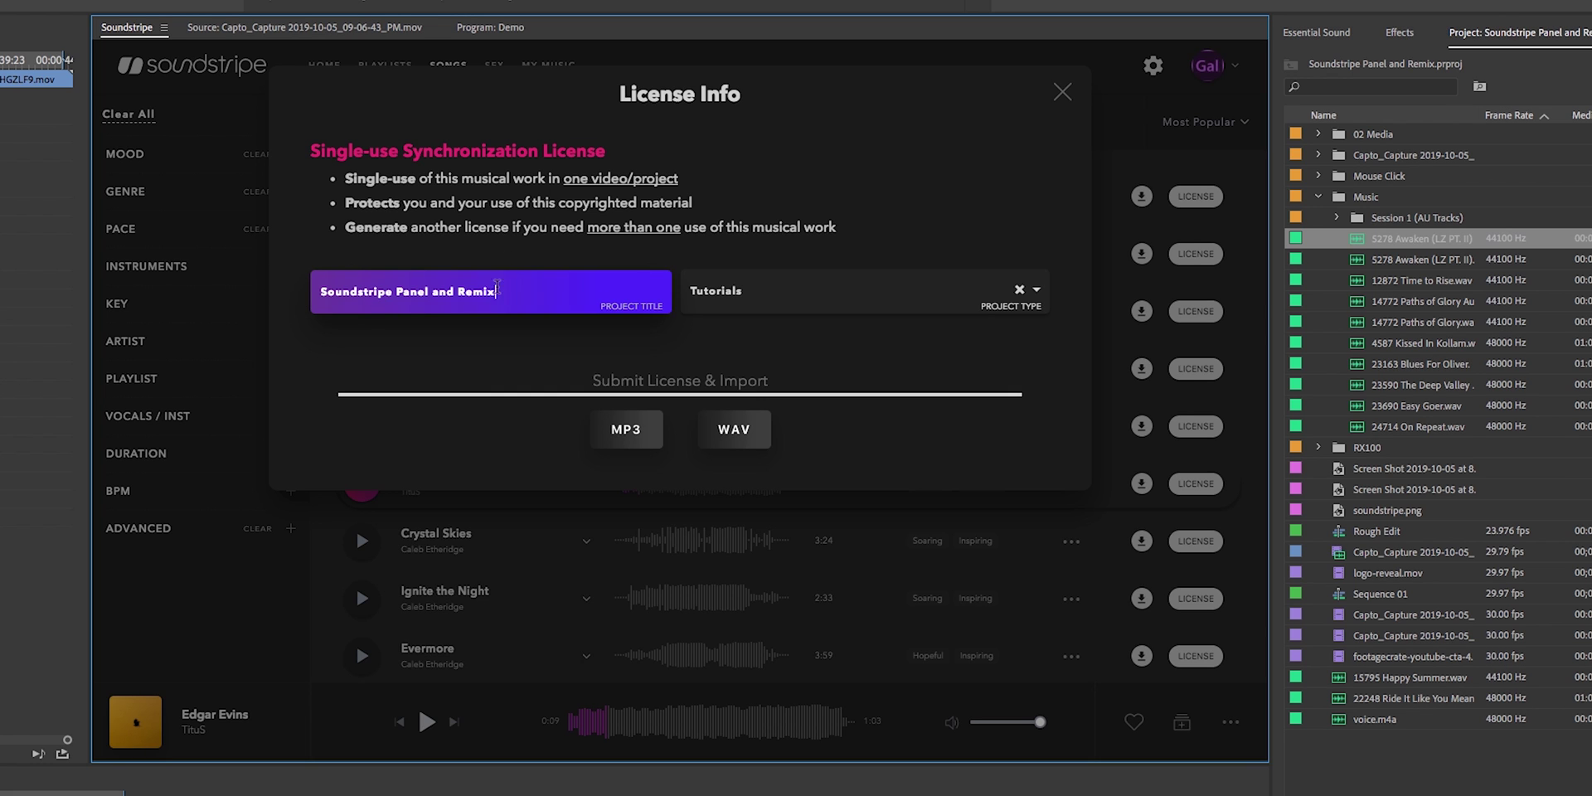
click(758, 290)
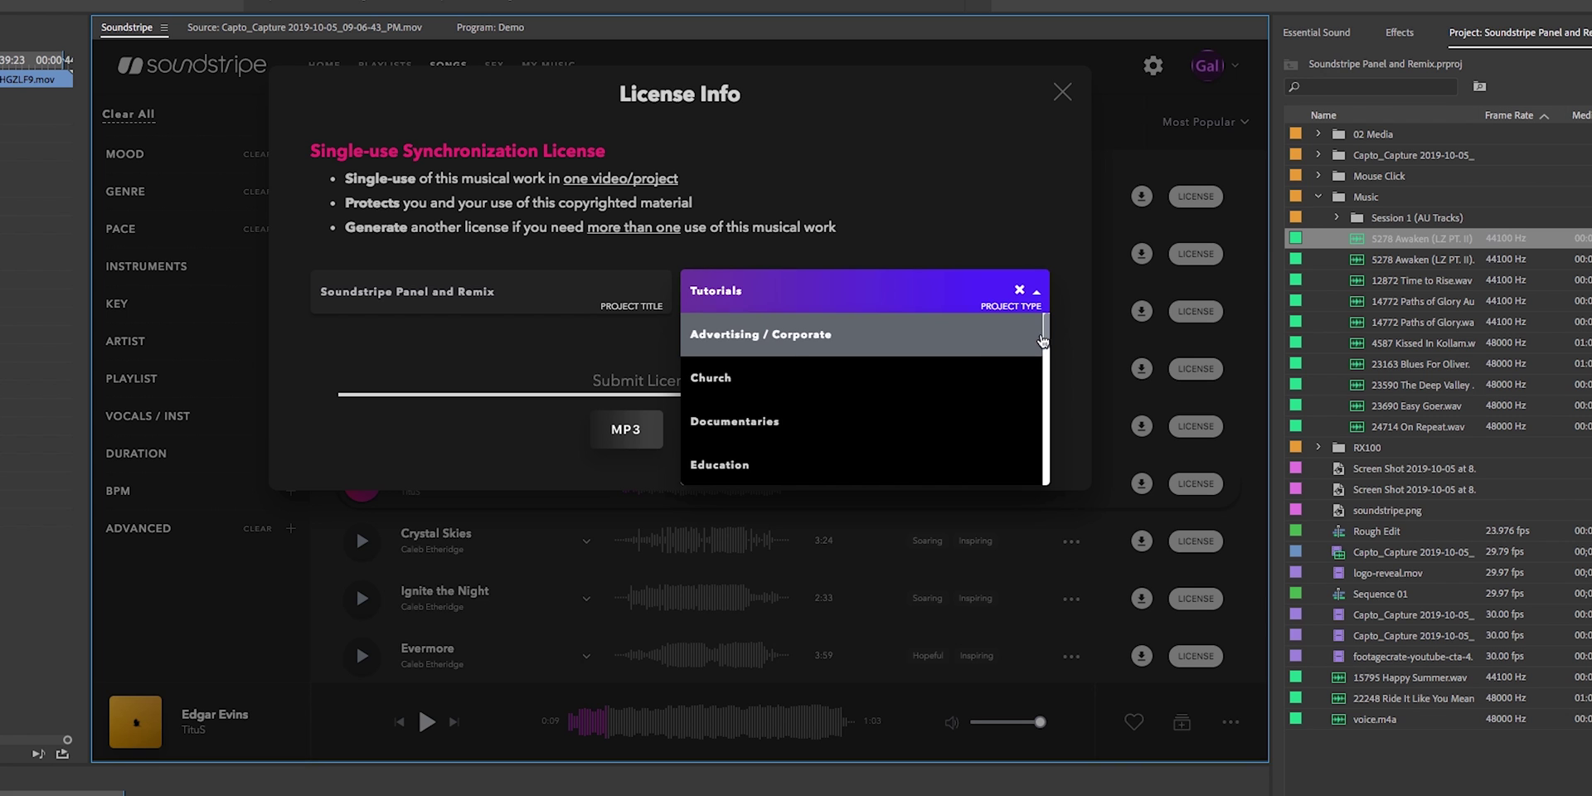
drag(1044, 331, 1037, 494)
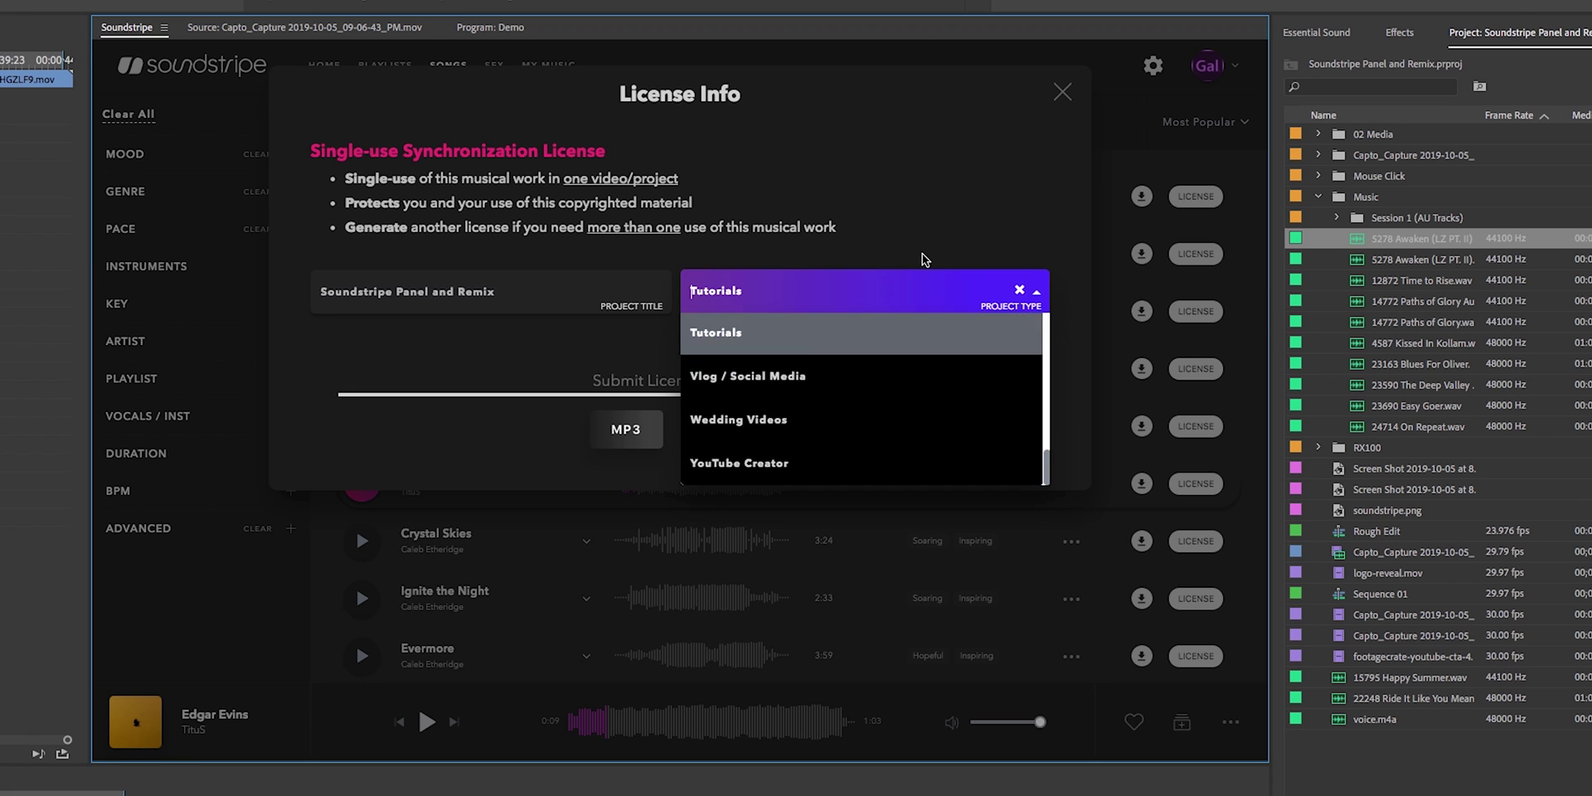
click(966, 231)
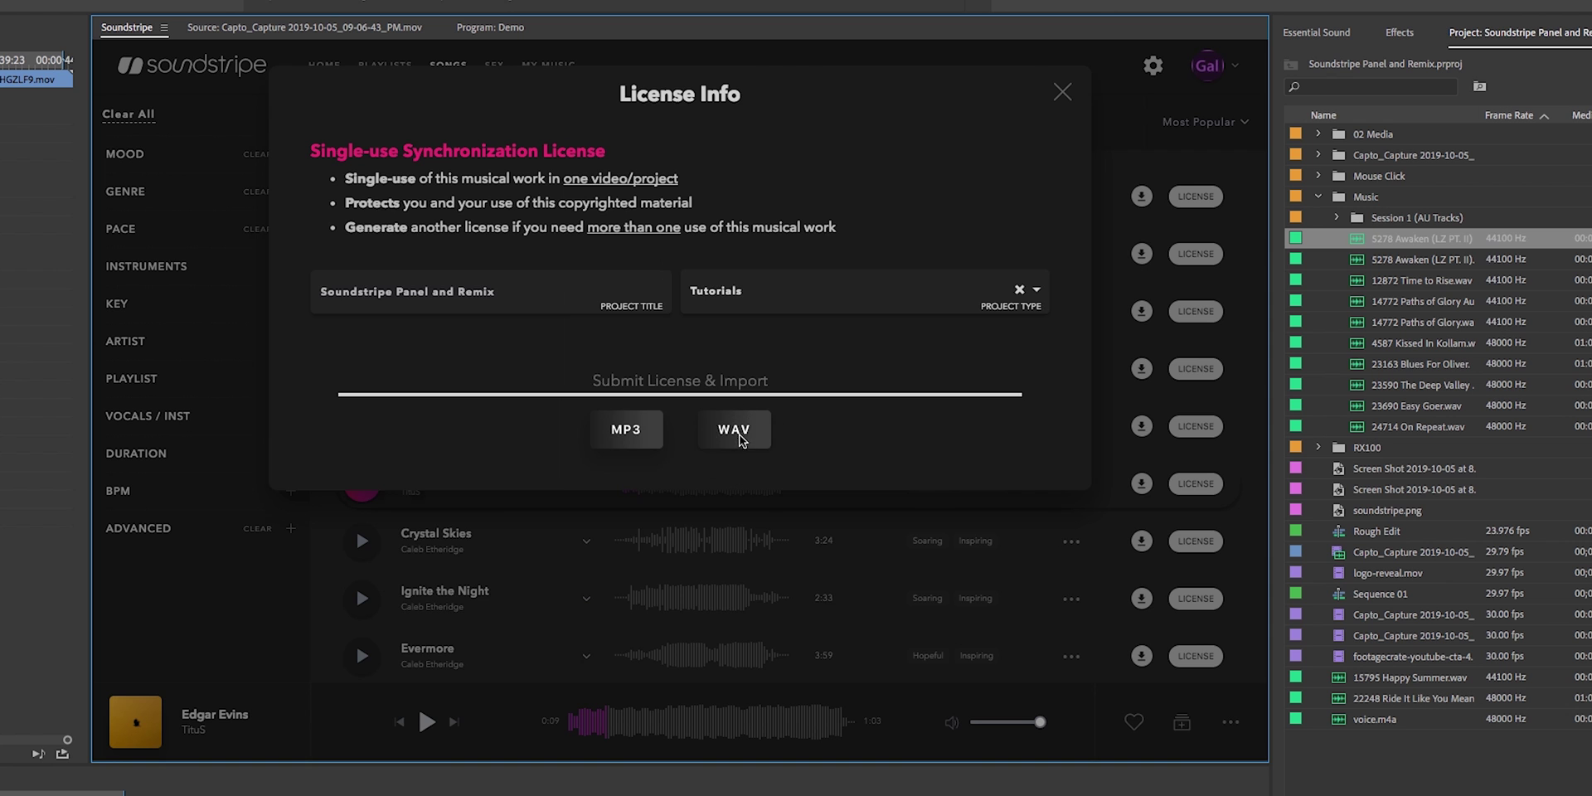
click(739, 438)
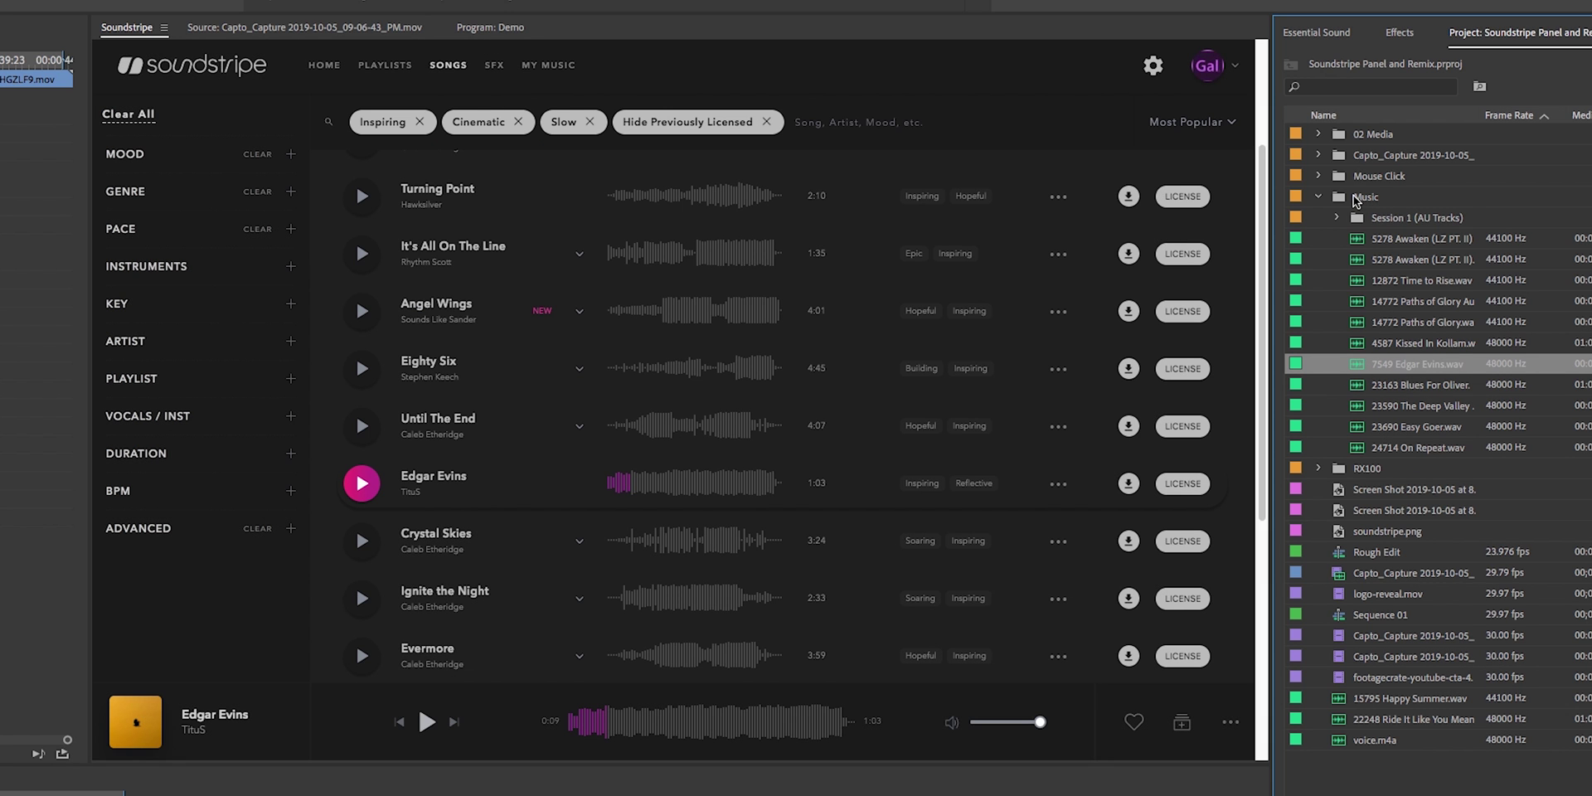
- Load 7549 Edgar Evins.wav from the Music bin and set the playhead at 45 seconds
click(1357, 200)
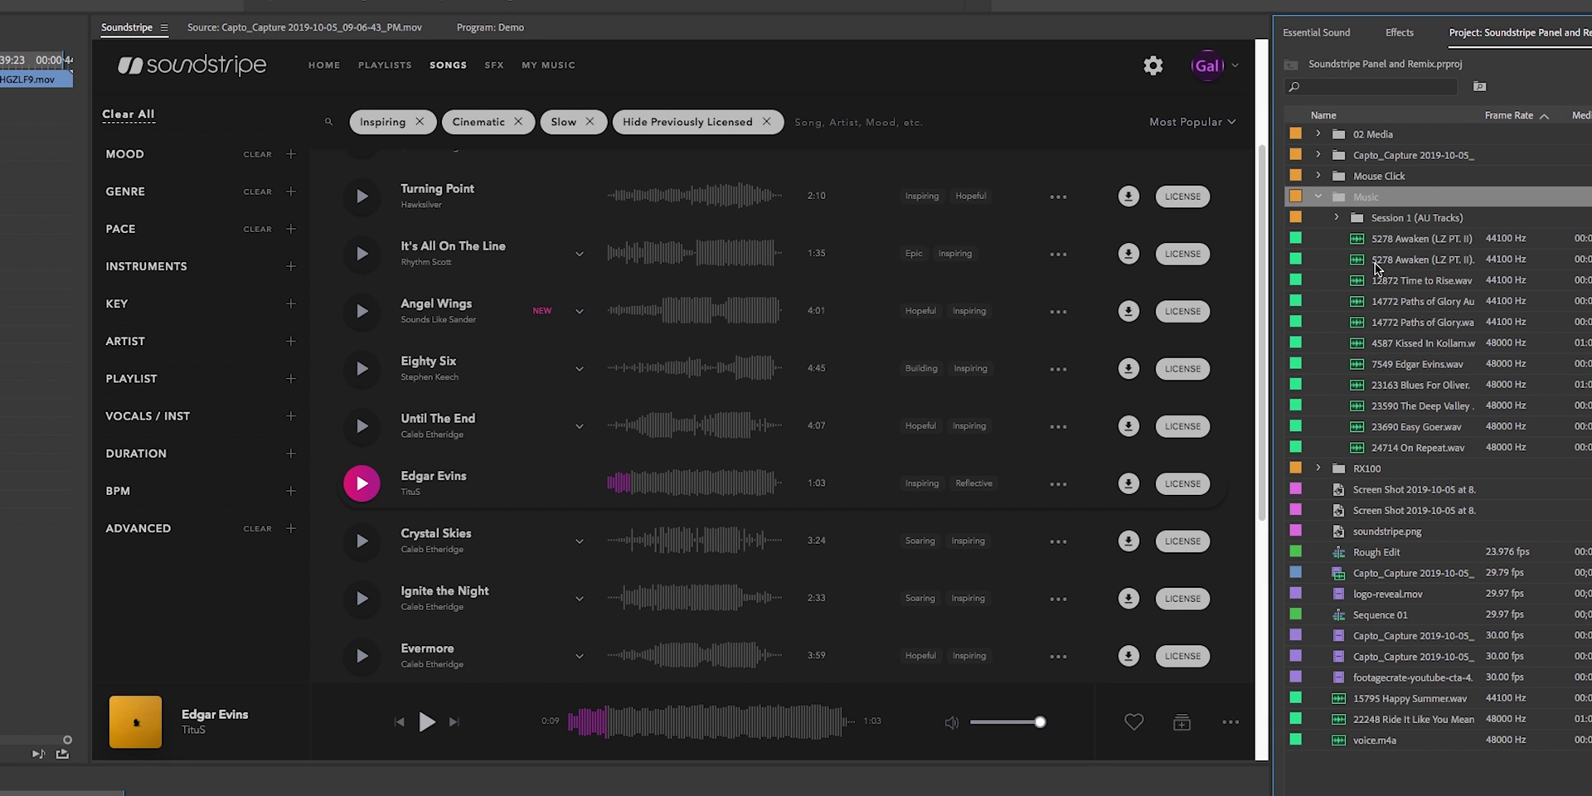
click(1361, 365)
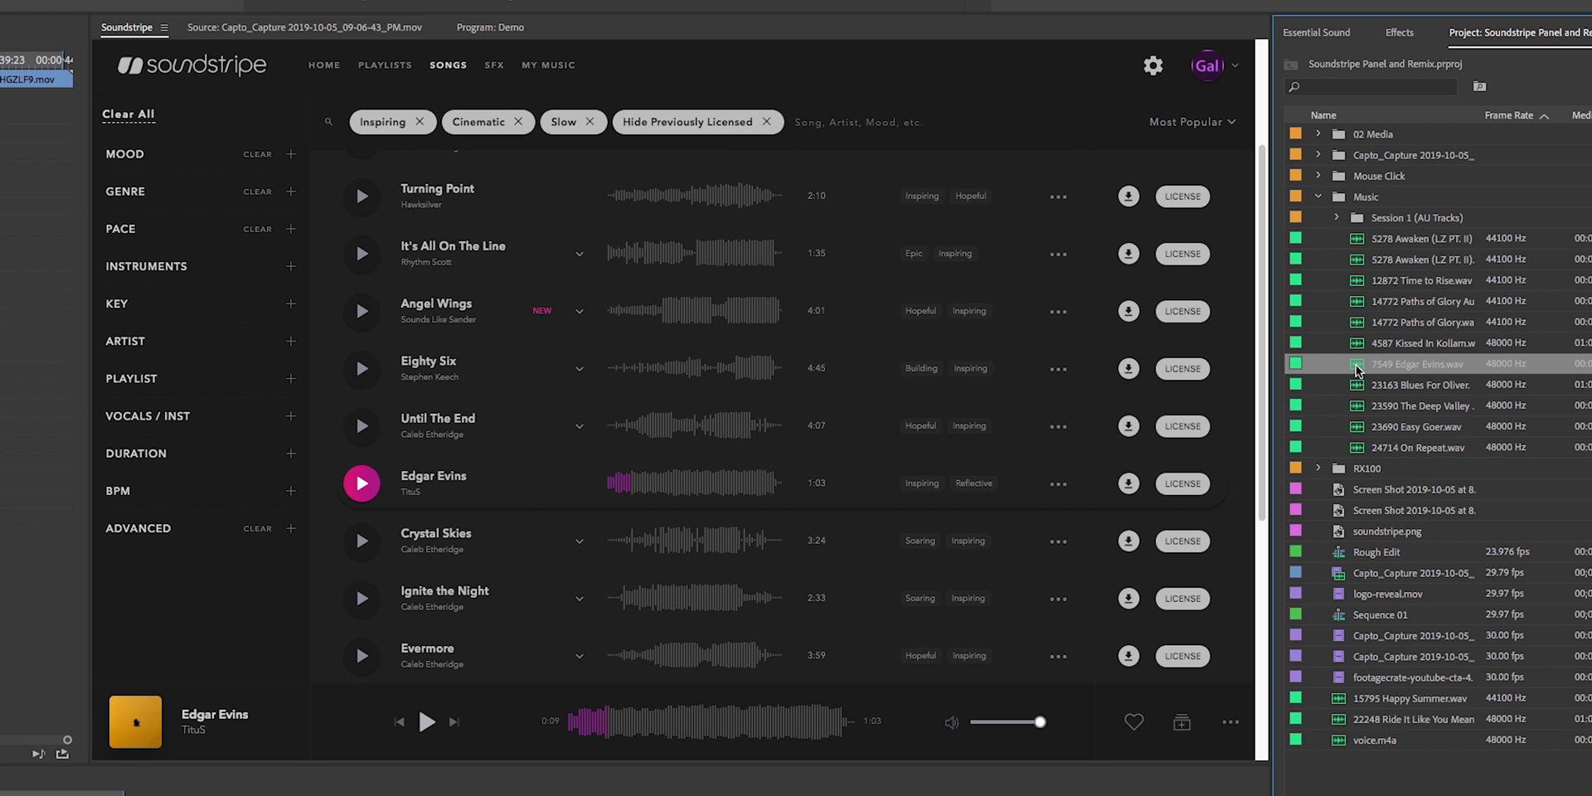
double_click(1357, 367)
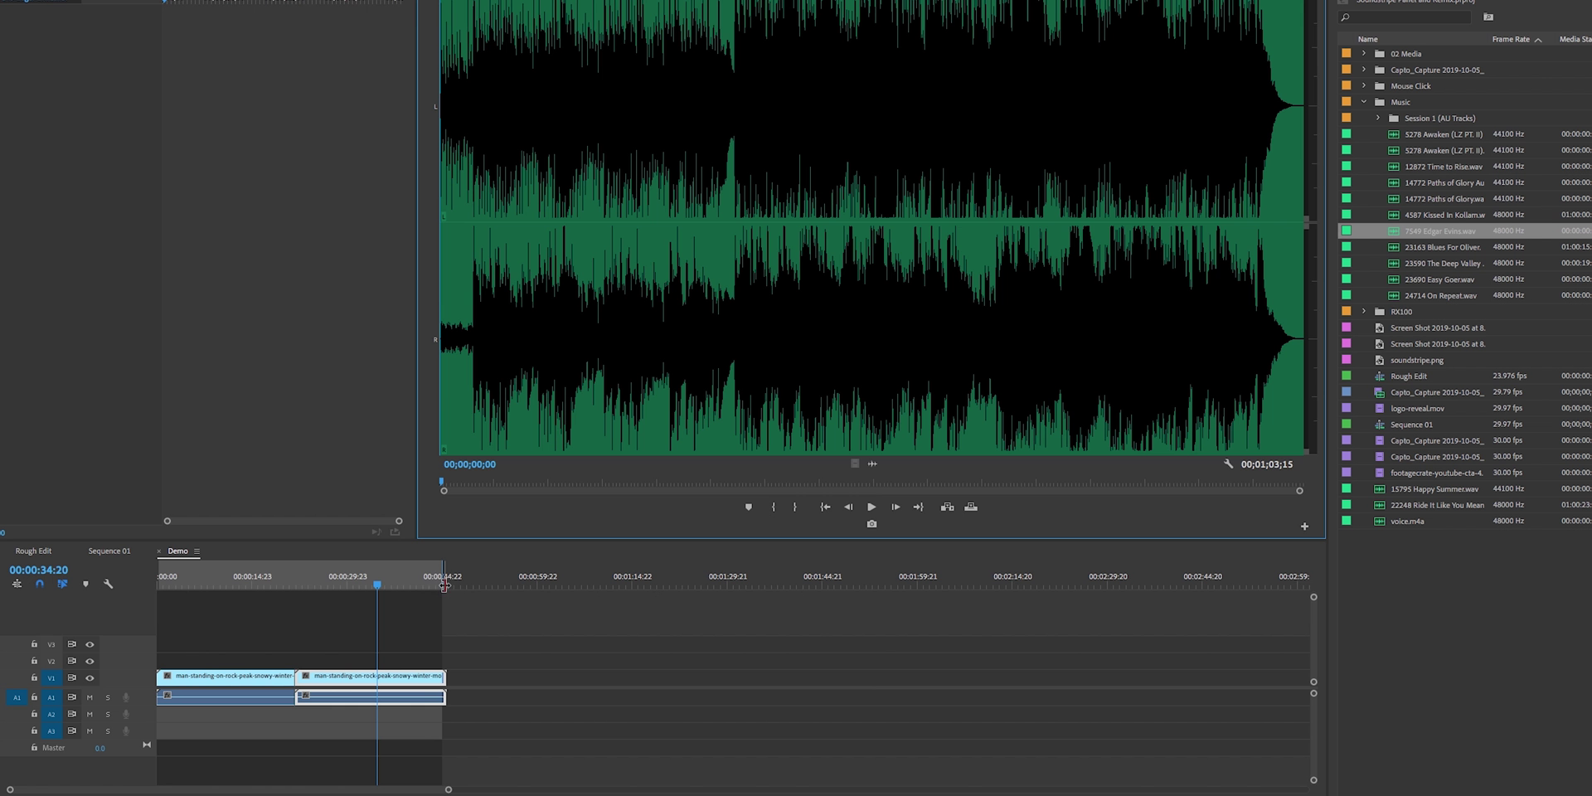
click(444, 585)
drag(443, 584, 445, 586)
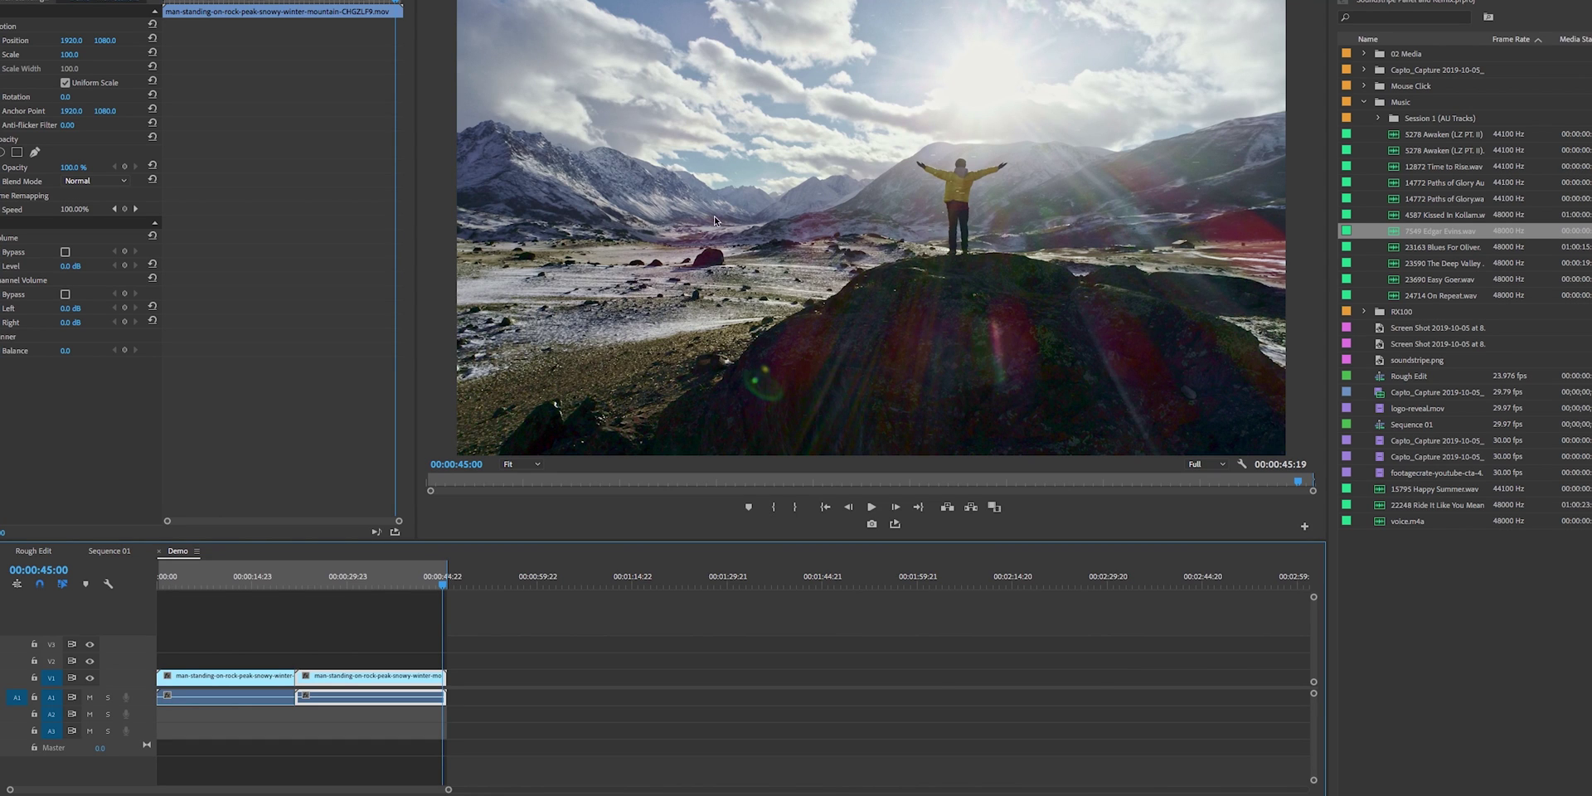
- Place the Edgar Evins audio on the Demo timeline's second audio track, beneath the mountain clips
double_click(1387, 224)
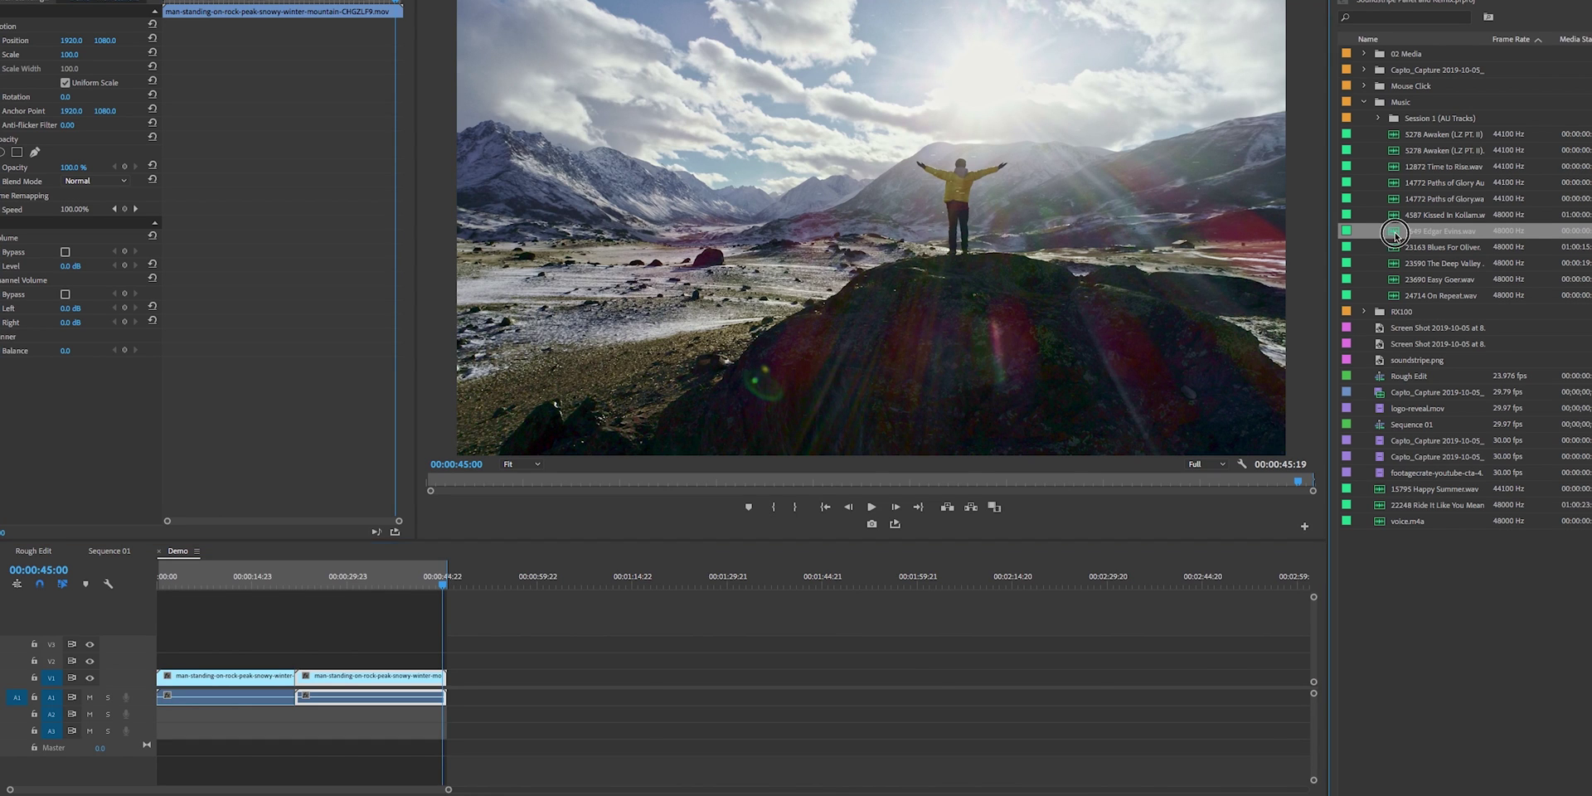
drag(872, 464, 144, 717)
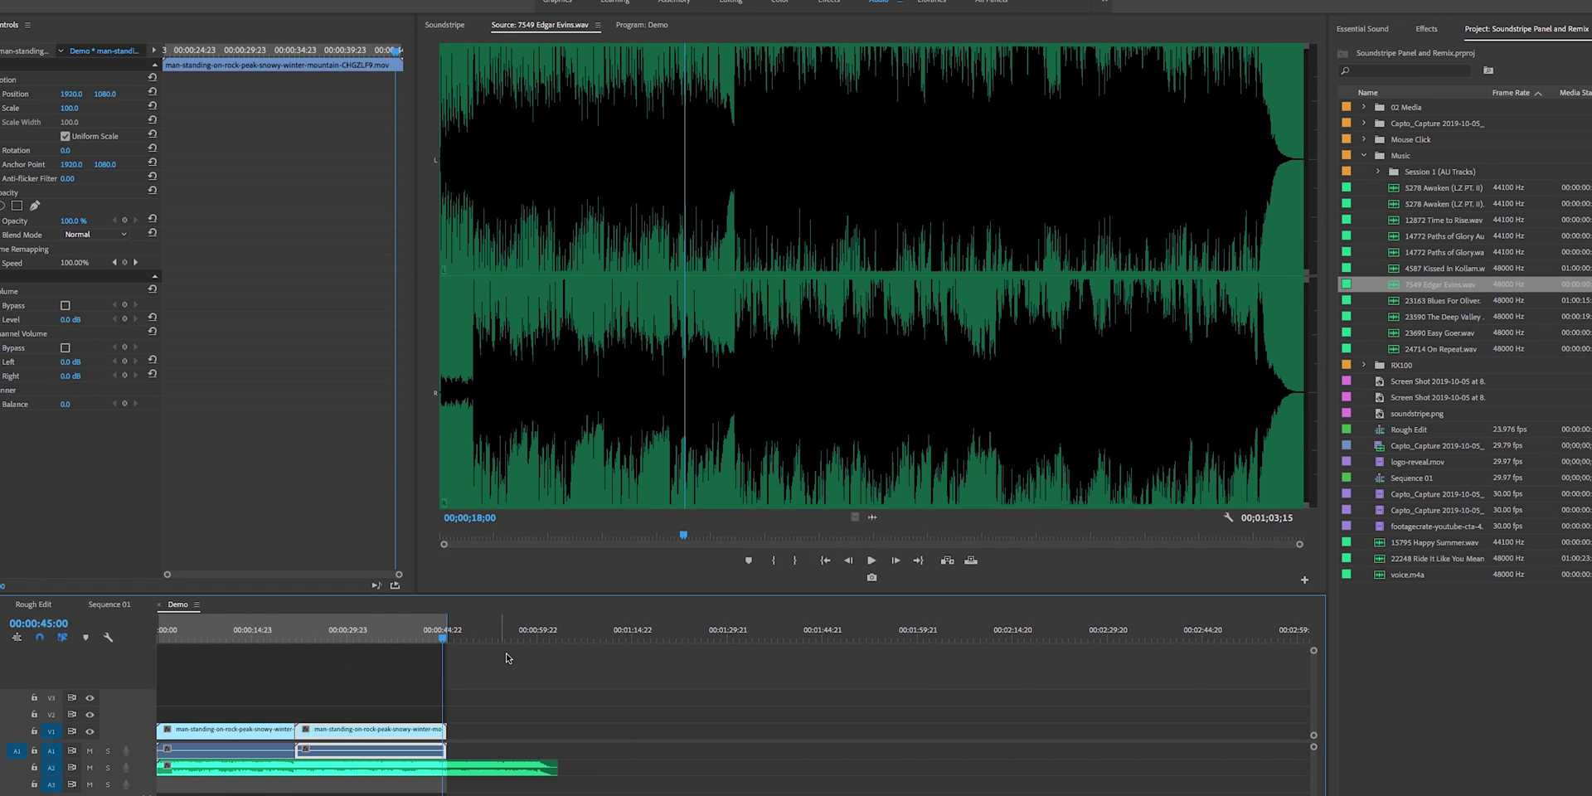
click(487, 771)
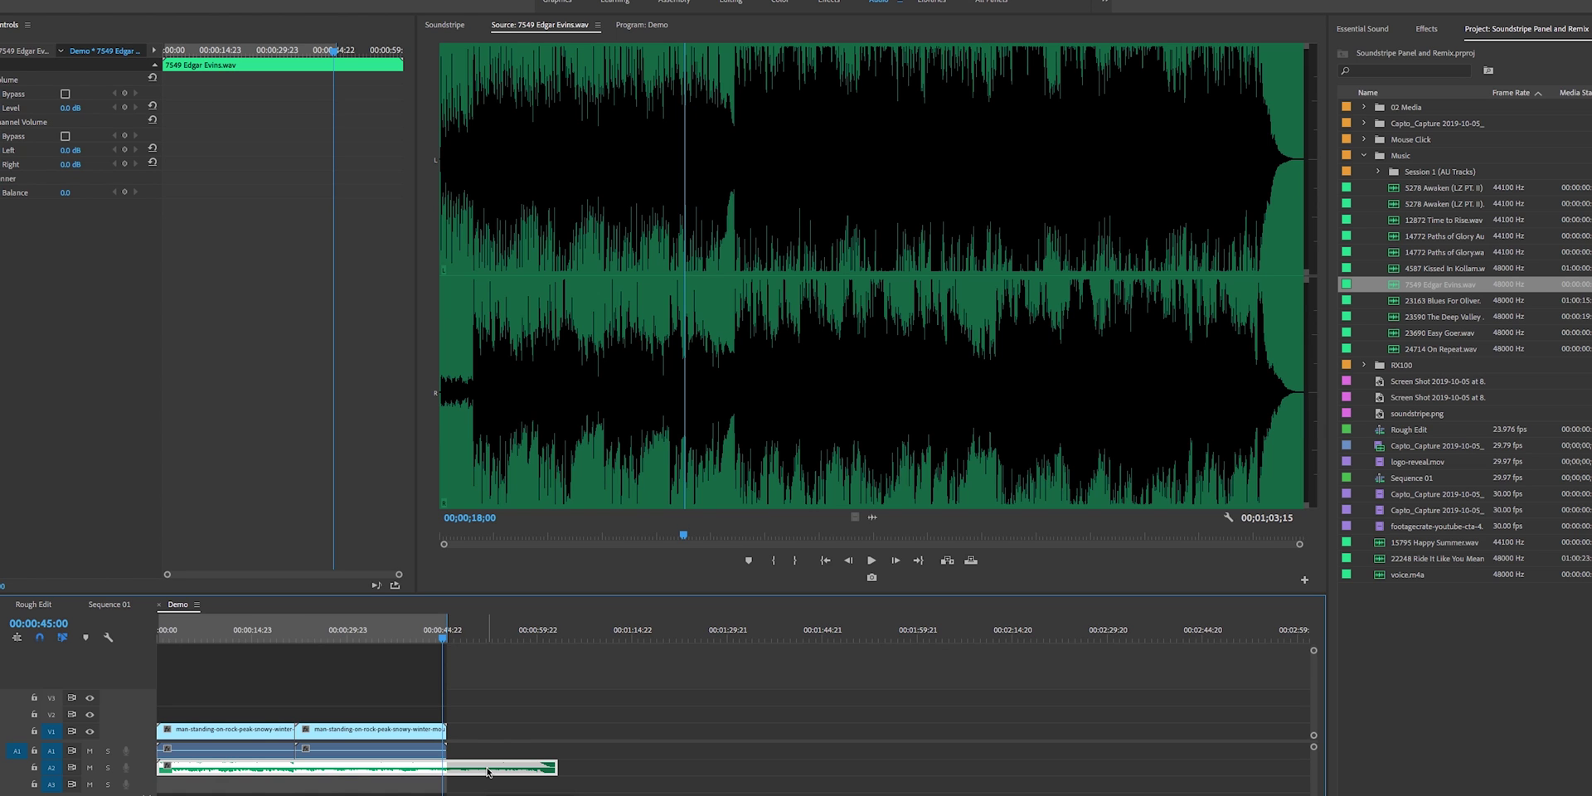
click(444, 24)
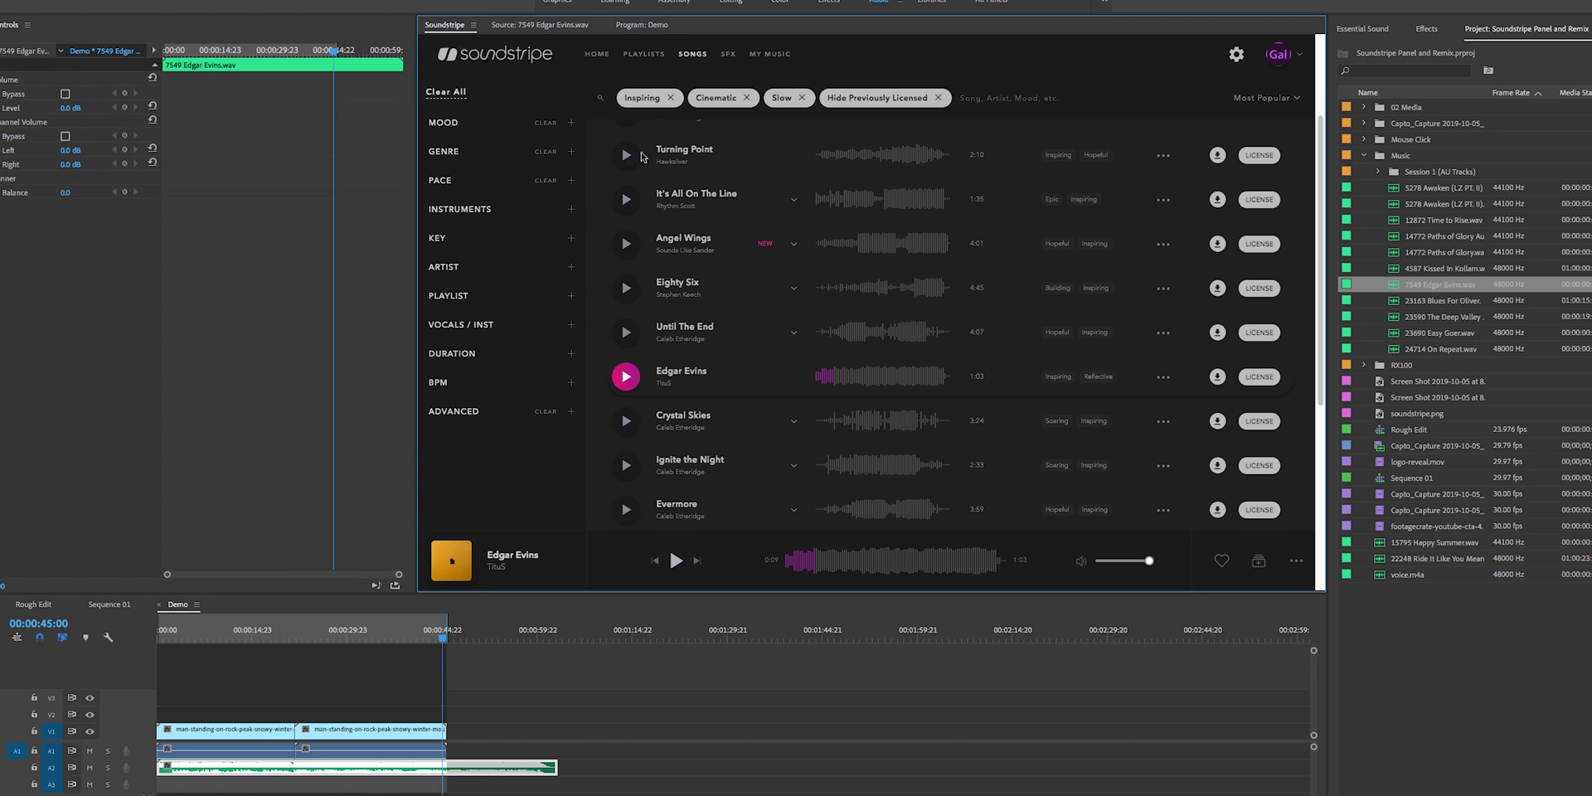
- Expand Until The End's five Instrumental alternate versions (0:32–0:48) and select the Edgar Evins clip
click(794, 334)
scroll(1052, 405, down, 1)
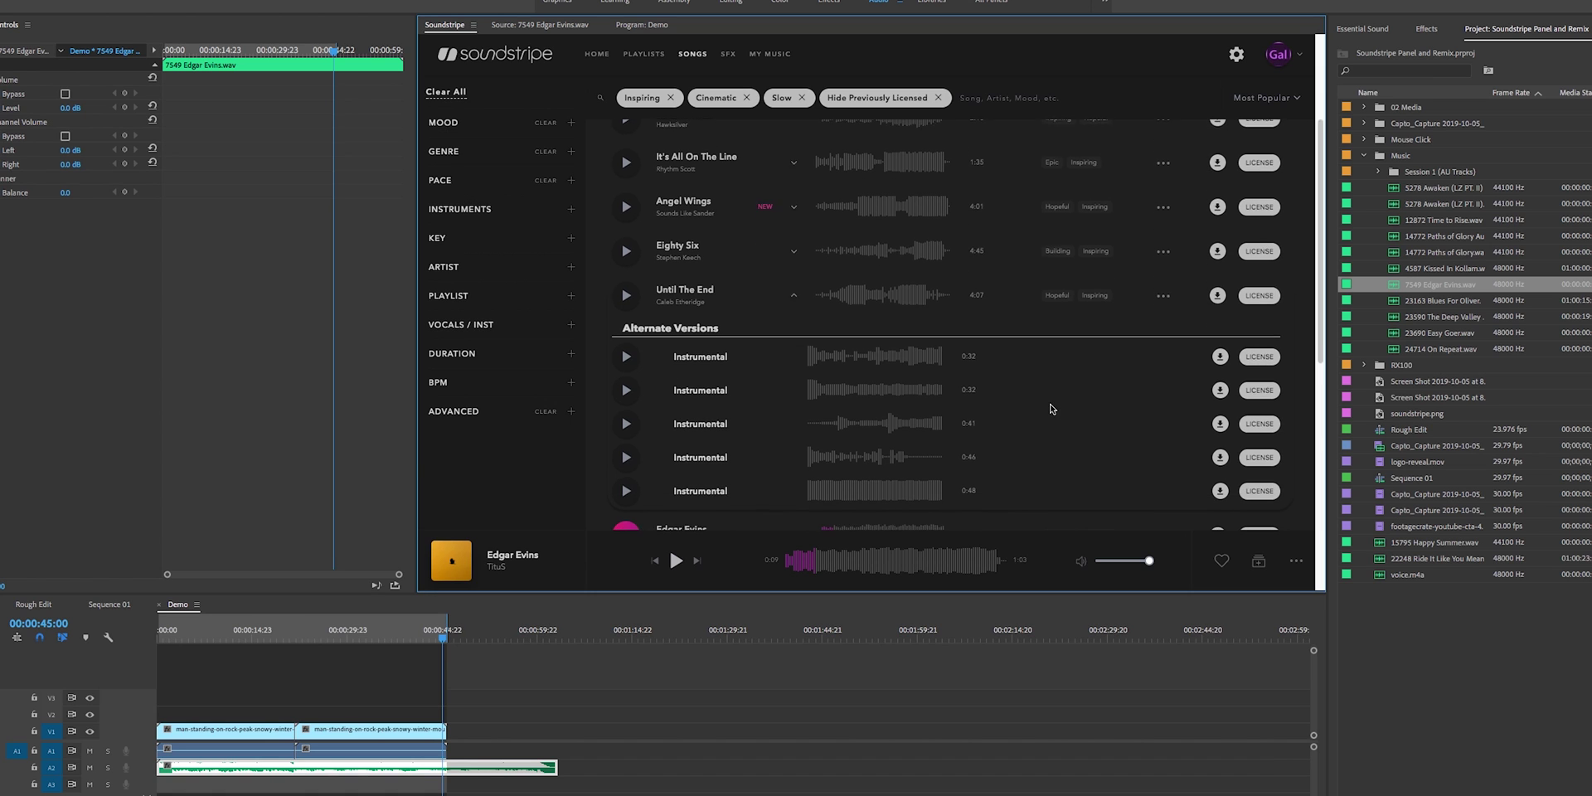
scroll(1051, 408, down, 1)
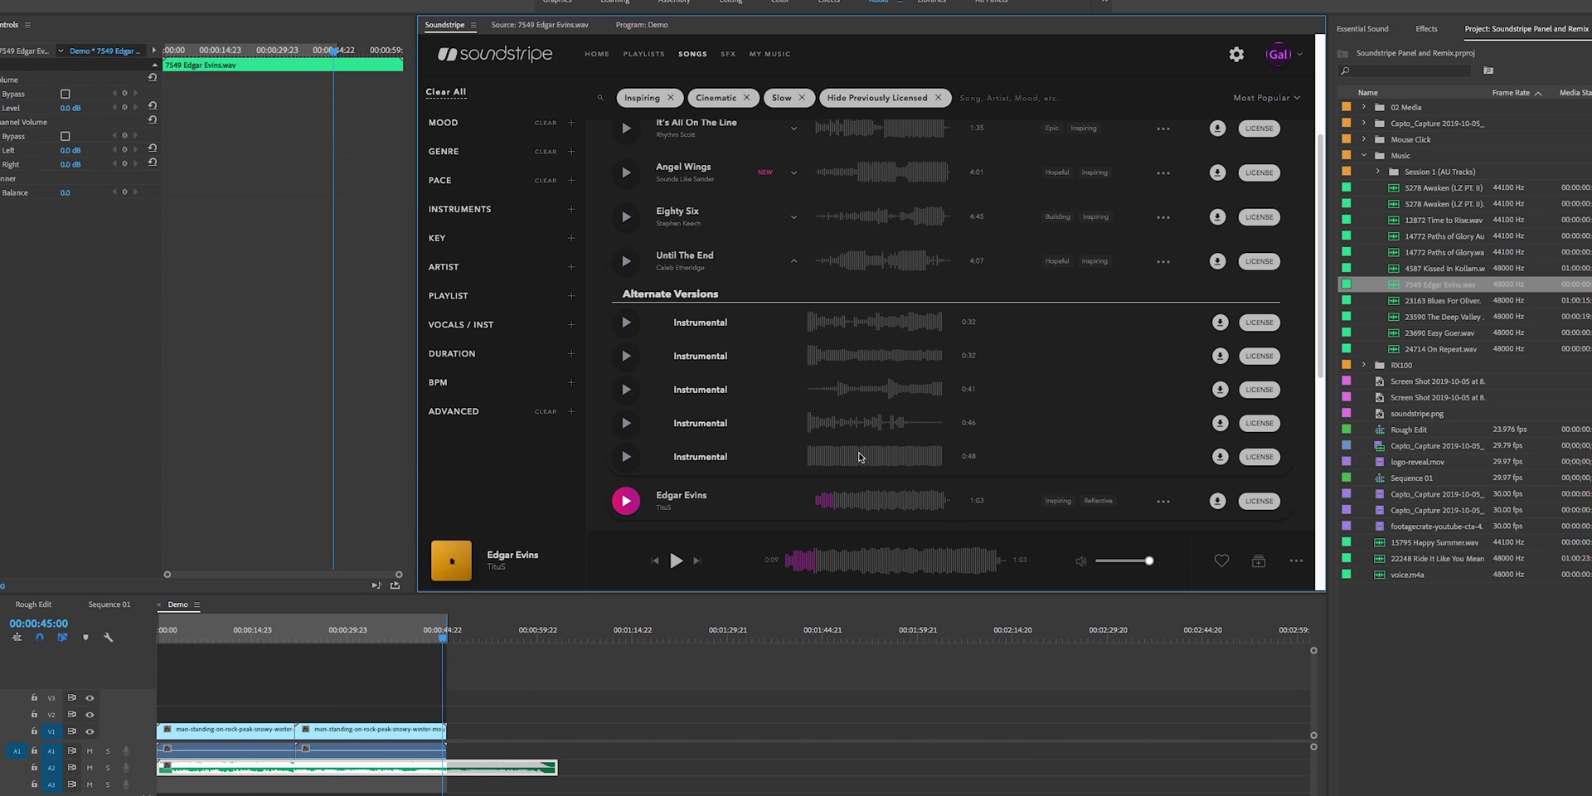
scroll(748, 481, down, 2)
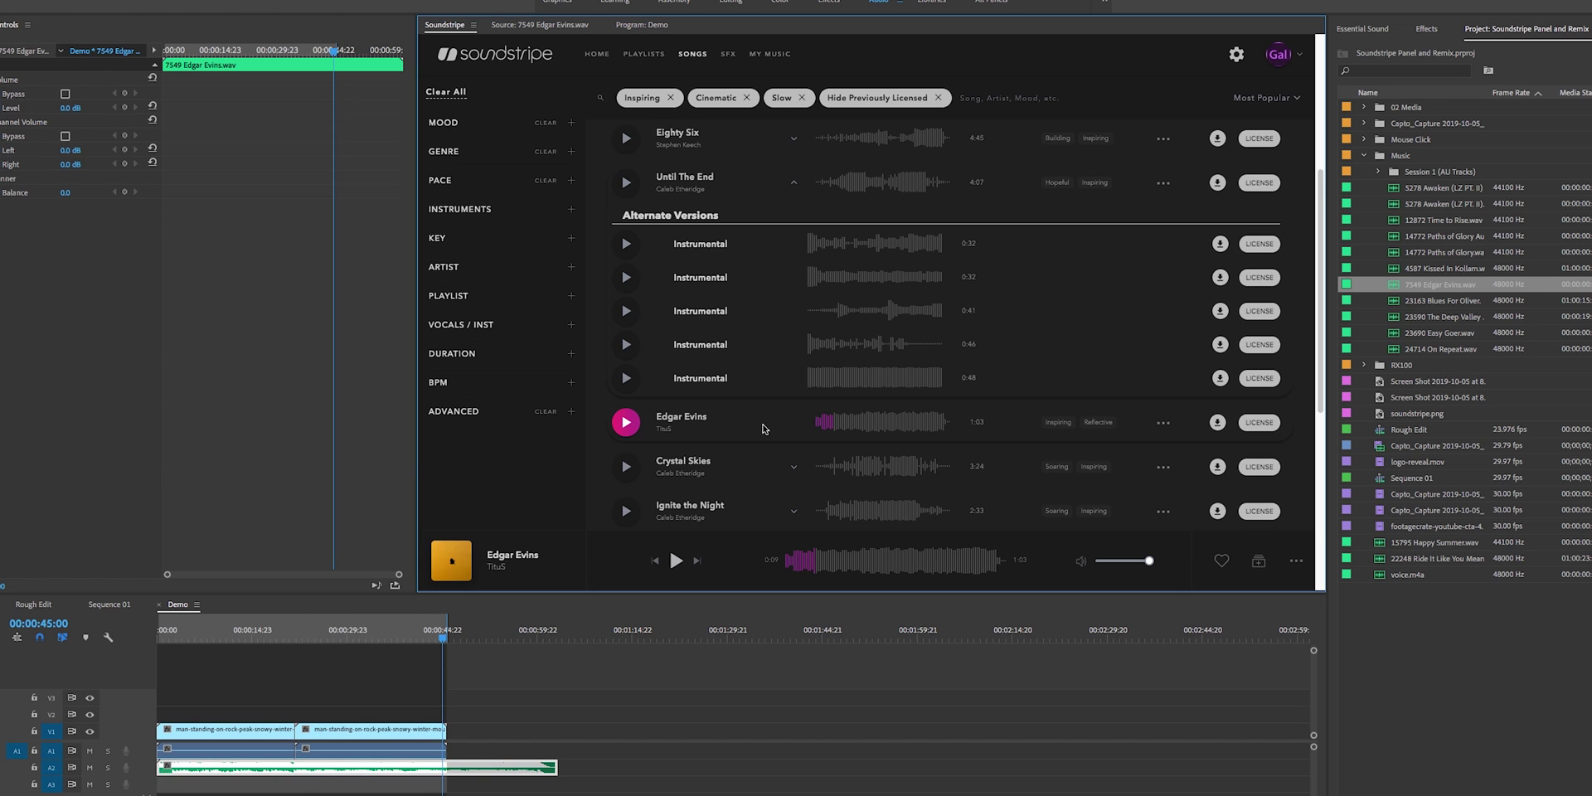
click(571, 733)
click(377, 769)
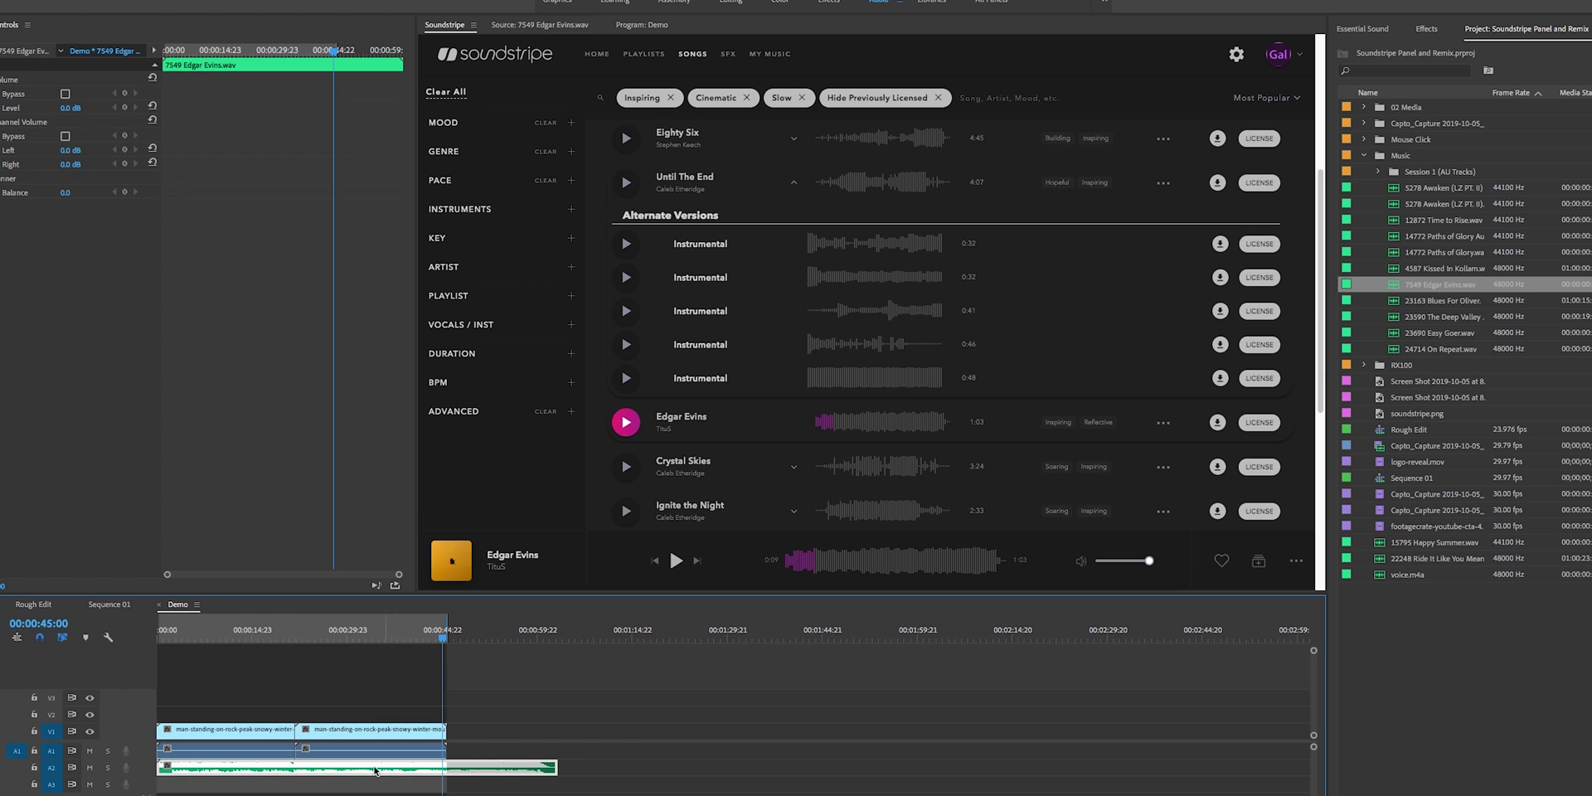
- Send the Edgar Evins clip to Audition and create a multitrack session named session
right_click(394, 772)
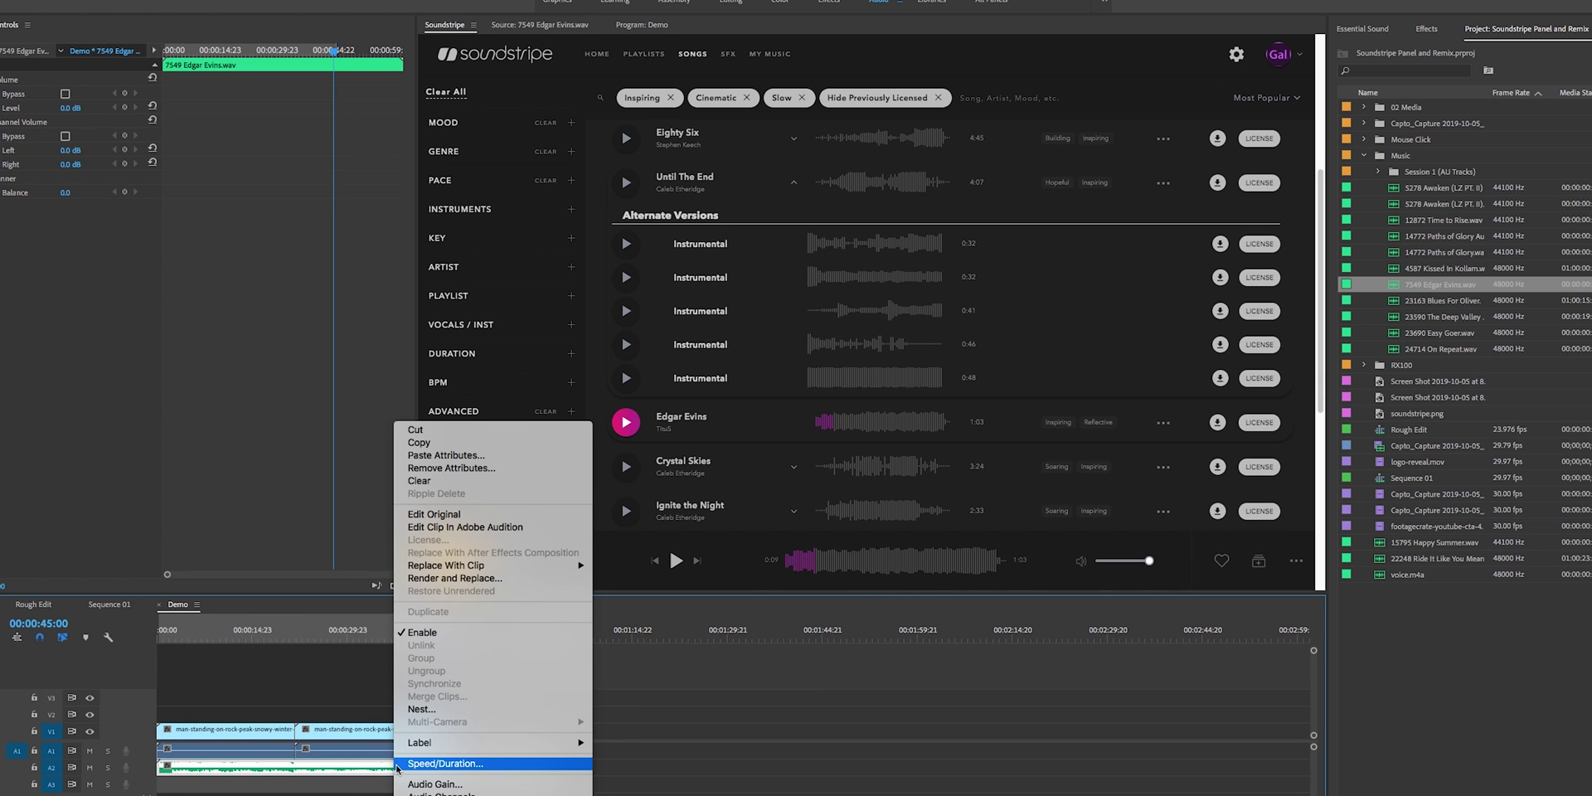
click(461, 527)
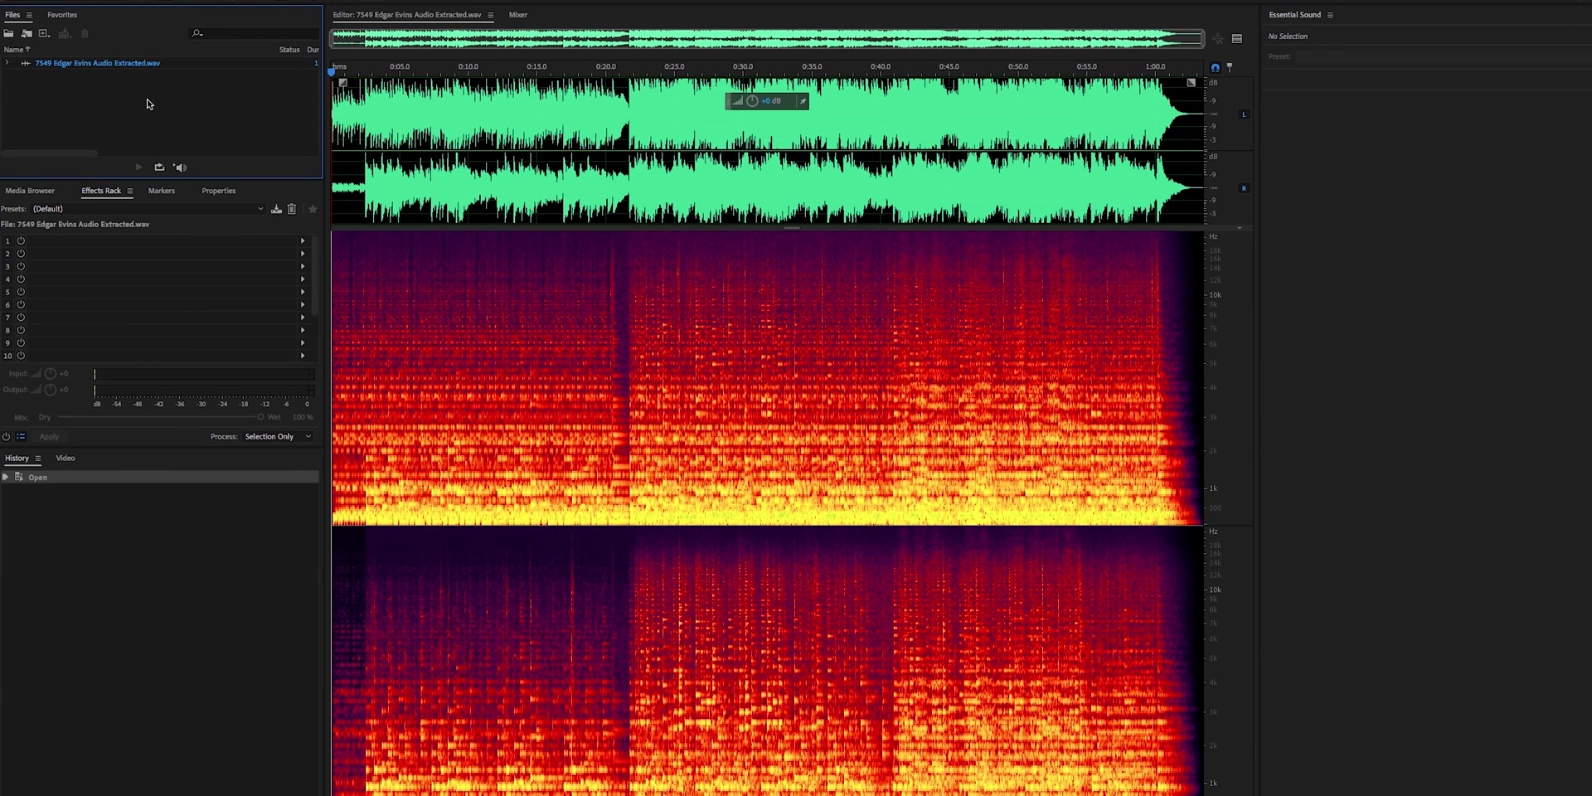
right_click(199, 103)
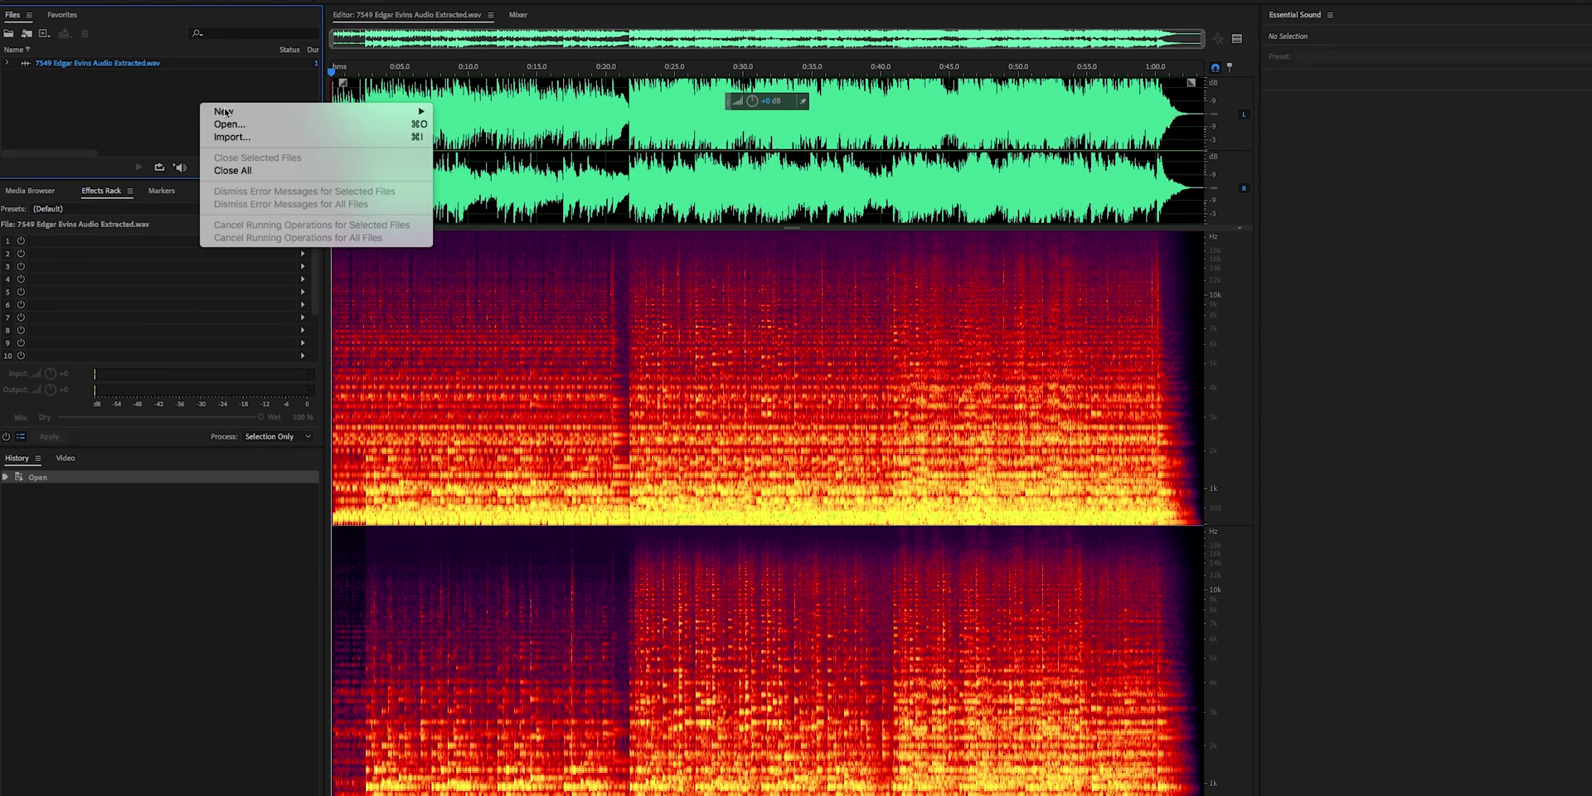
mouse_move(253, 114)
click(529, 117)
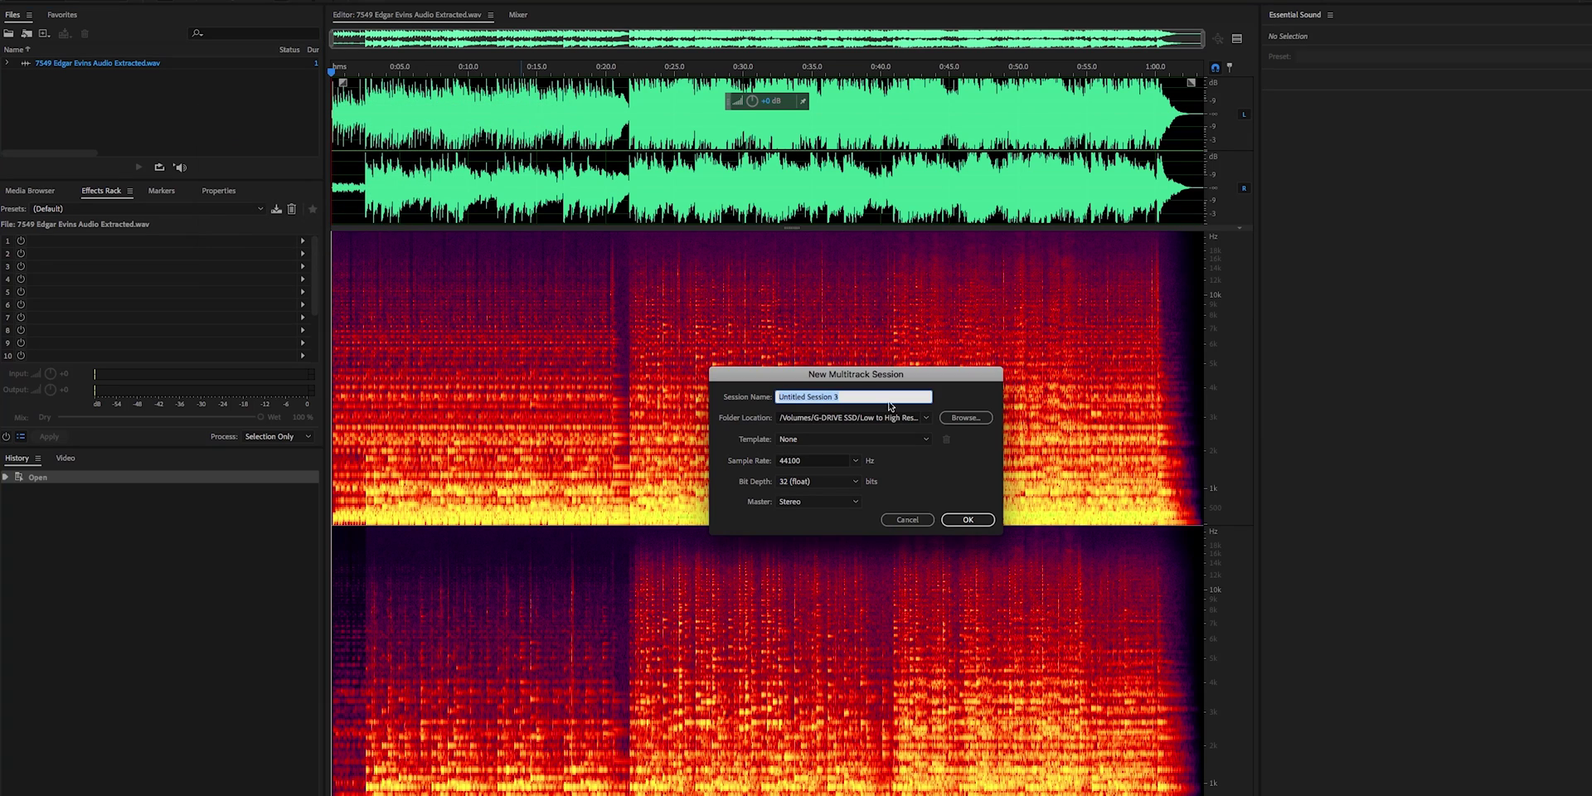
text(session)
click(968, 519)
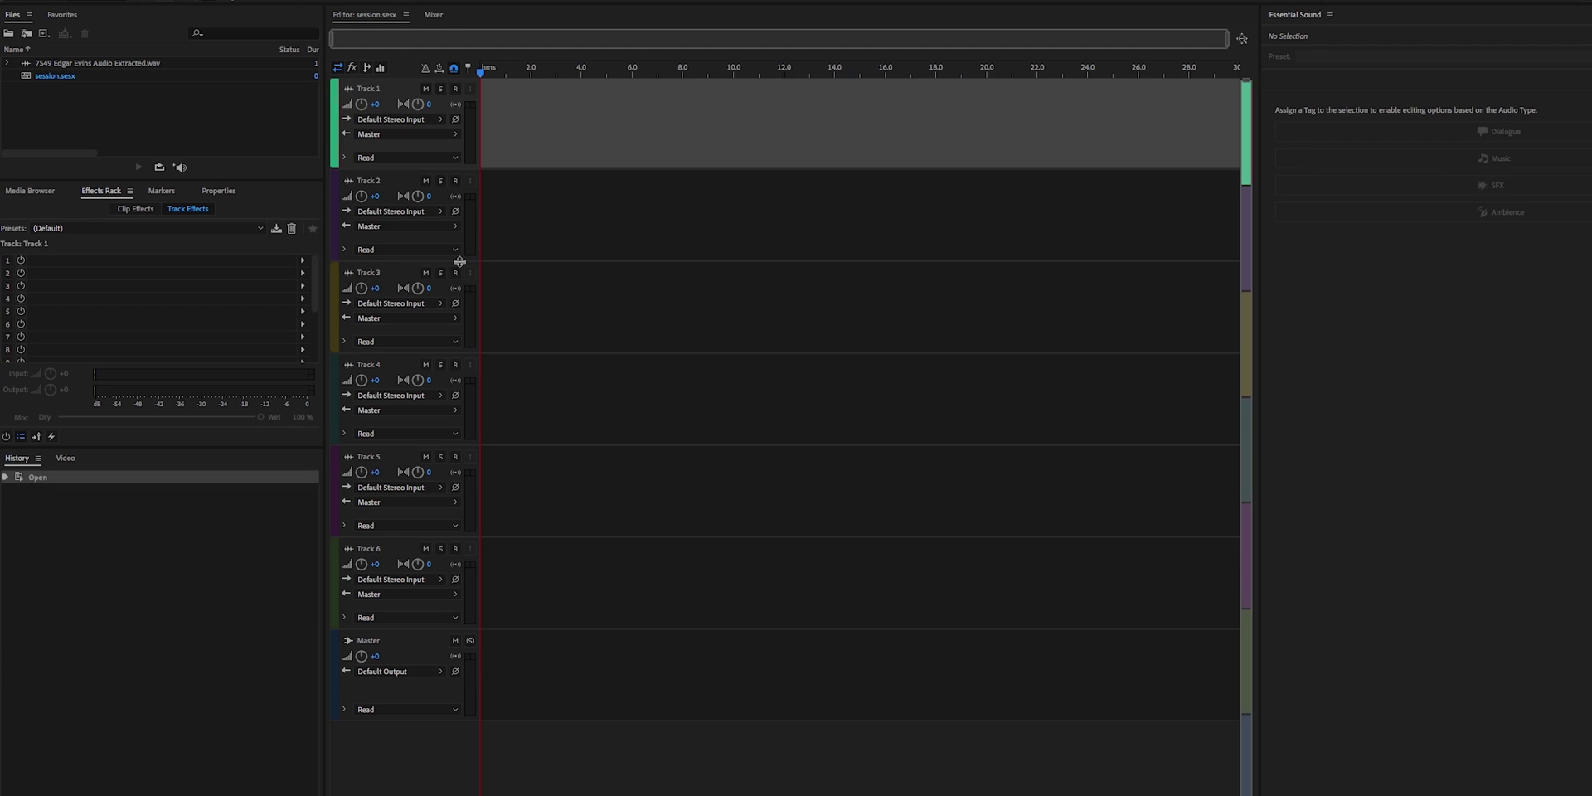
- Add the extracted Edgar Evins clip to Track 1 and tag it as Music
drag(67, 63, 518, 95)
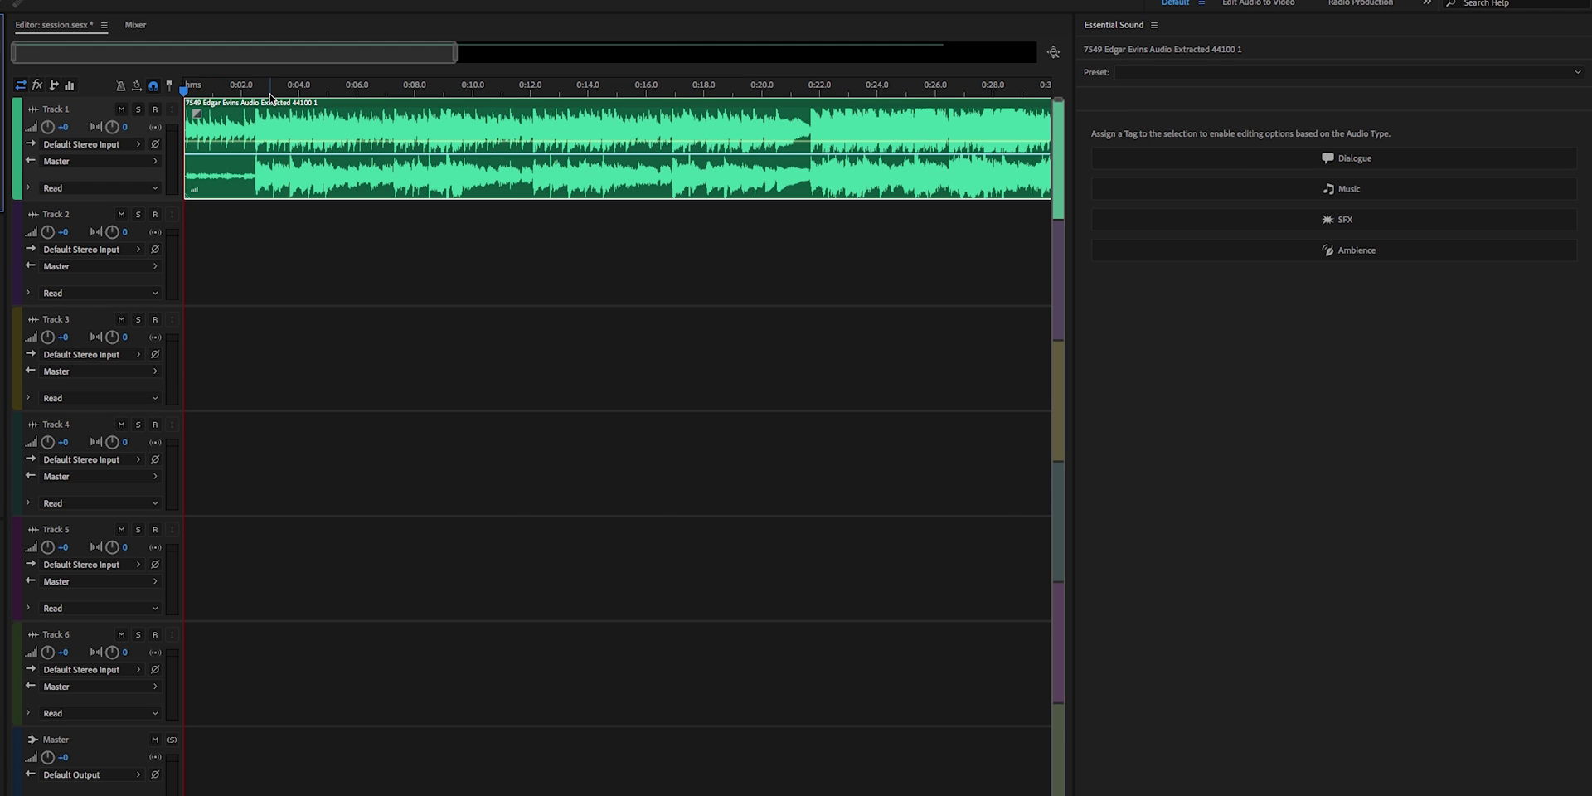
click(326, 128)
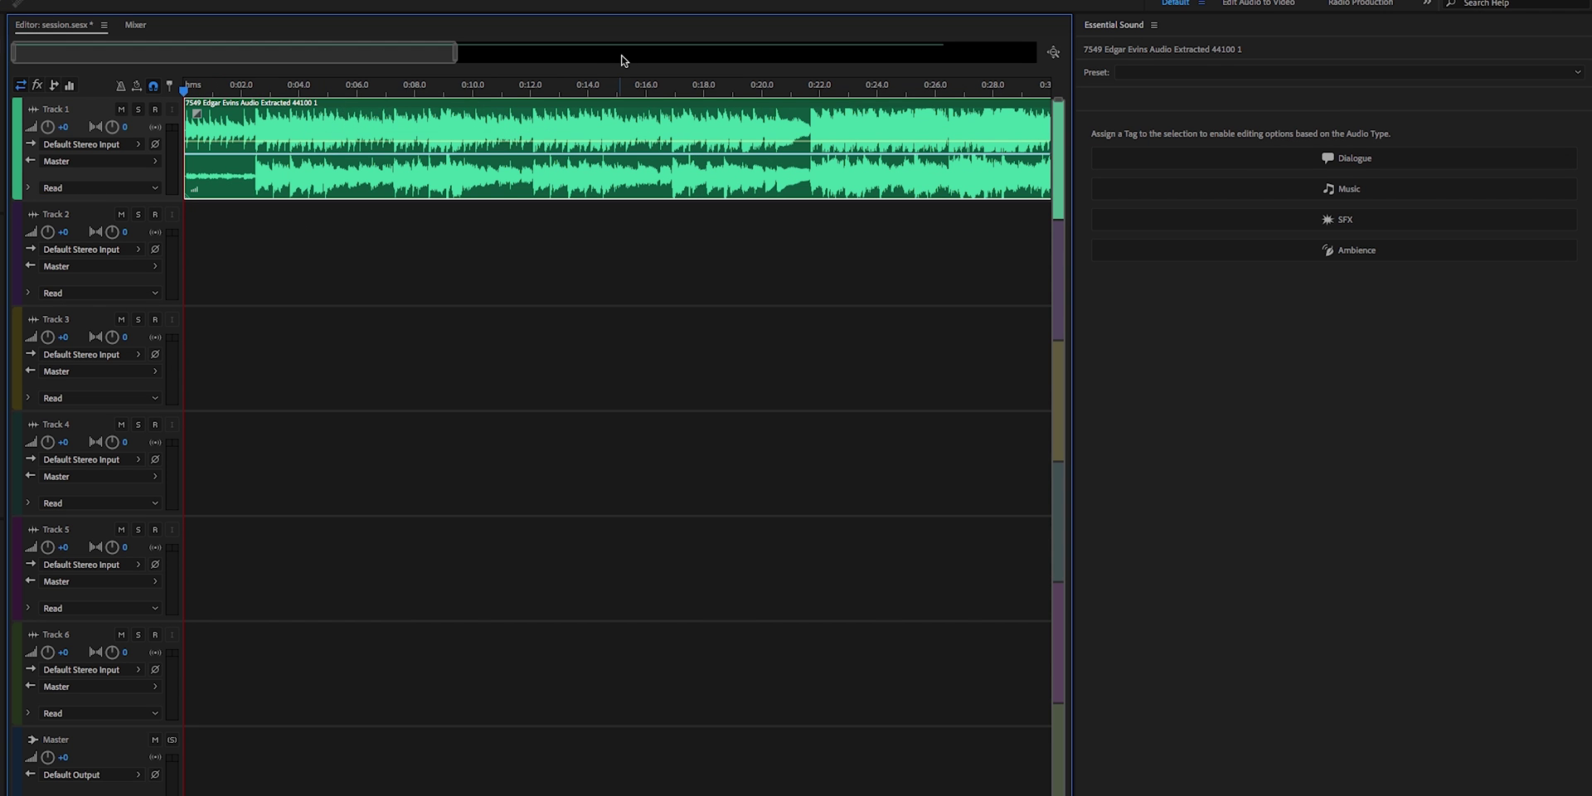
click(1348, 189)
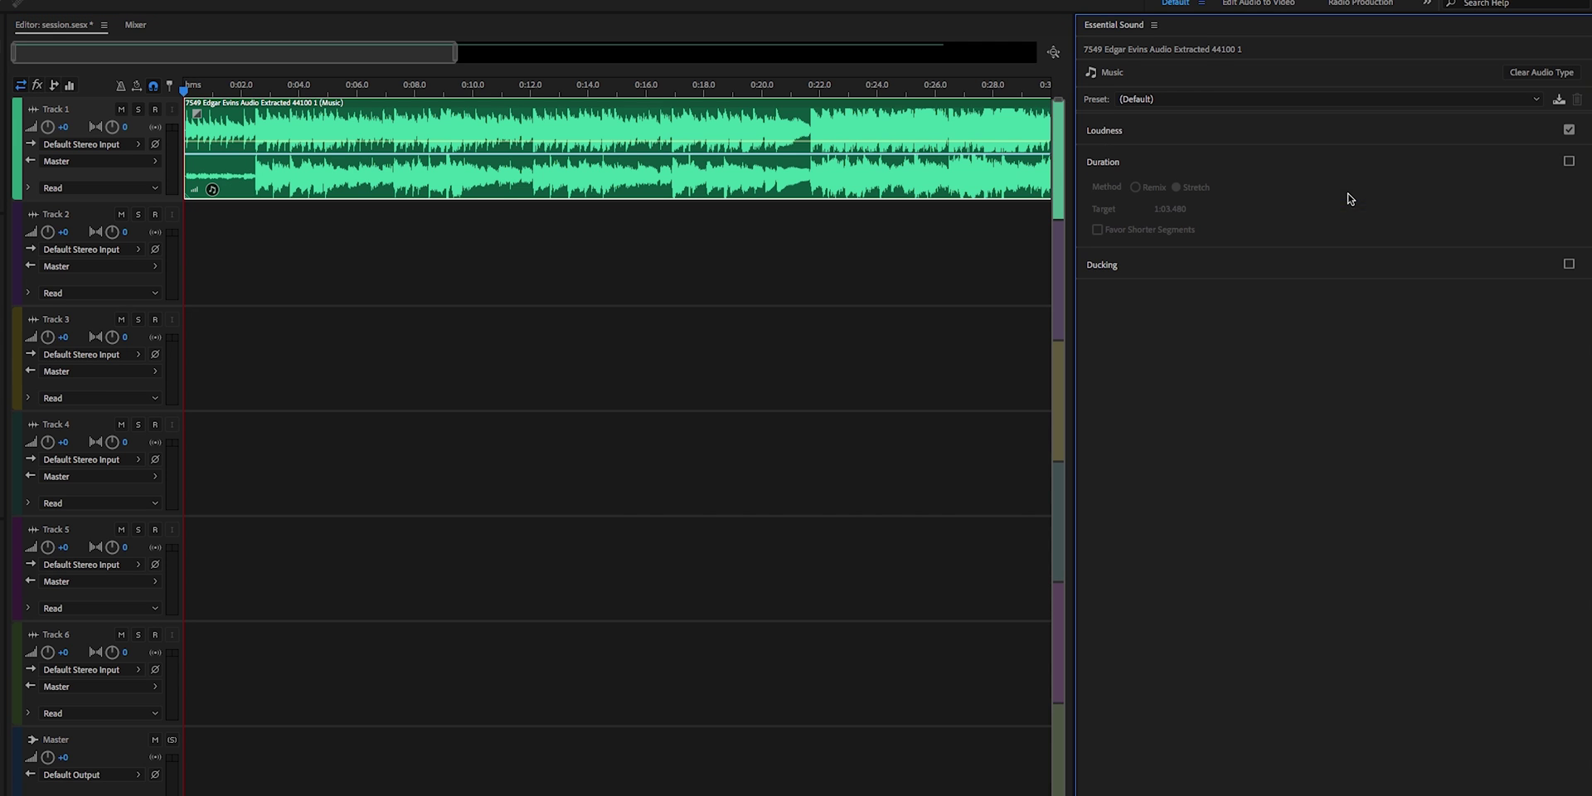
- Enable Duration with the Remix method, enter a 45-second target, and enlarge Track 1
click(1568, 161)
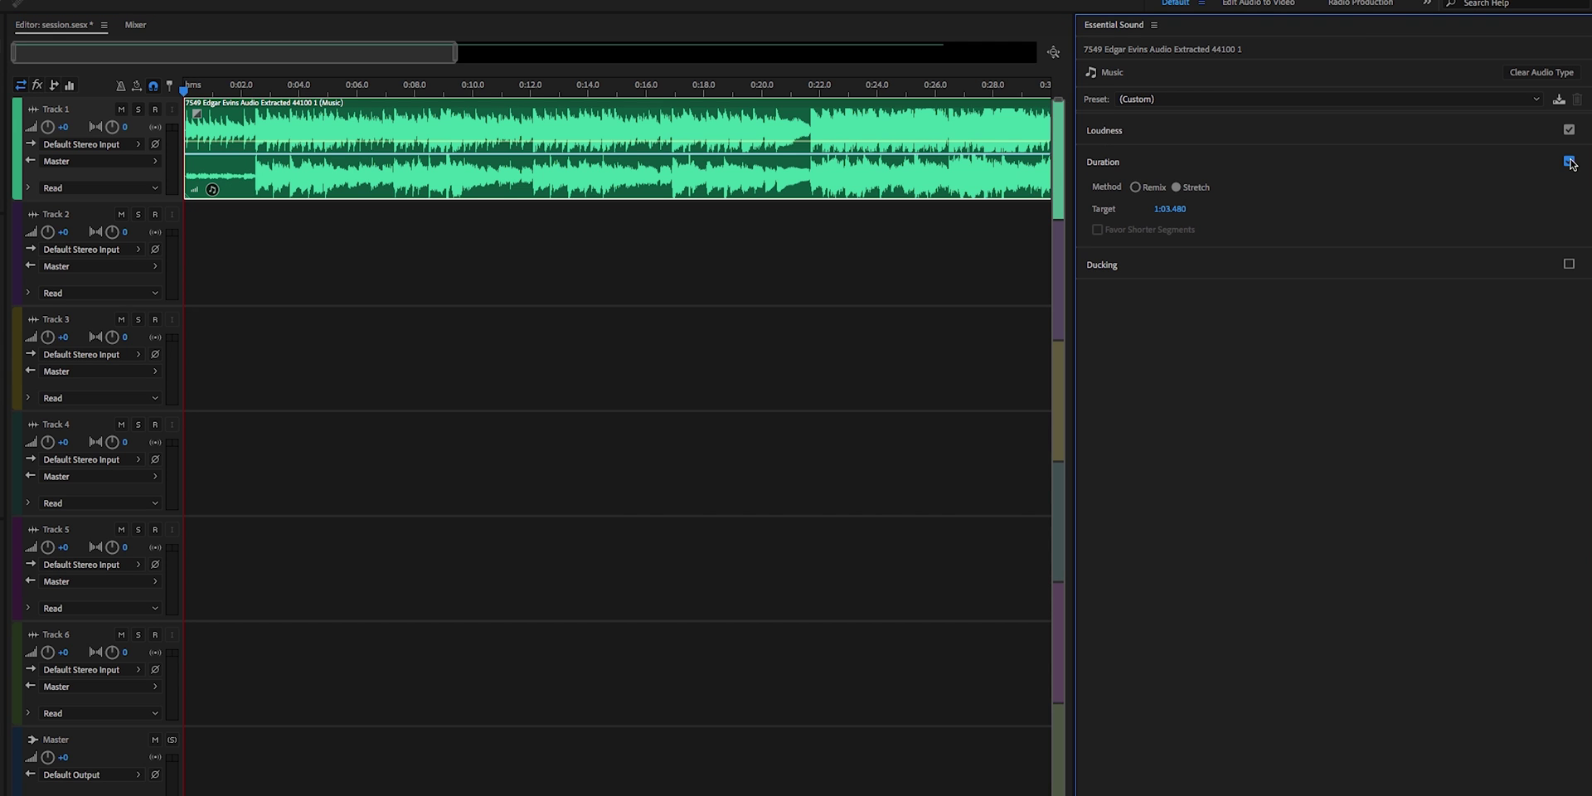
click(1170, 209)
click(1182, 209)
key(BackSpace)
text(0)
key(Right)
key(Delete)
key(Delete)
text(45)
click(1136, 187)
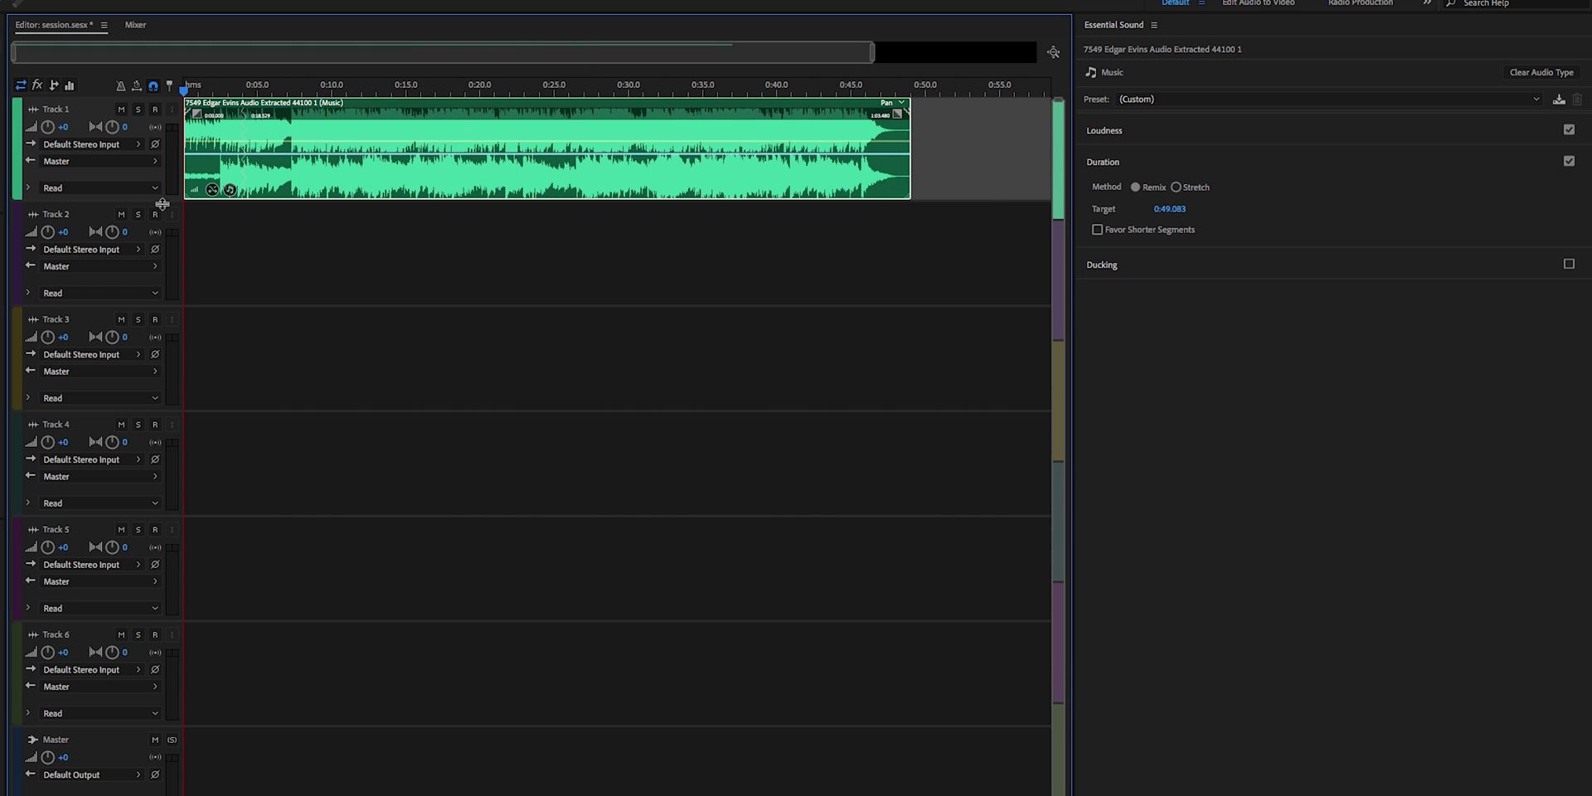
drag(163, 204, 166, 421)
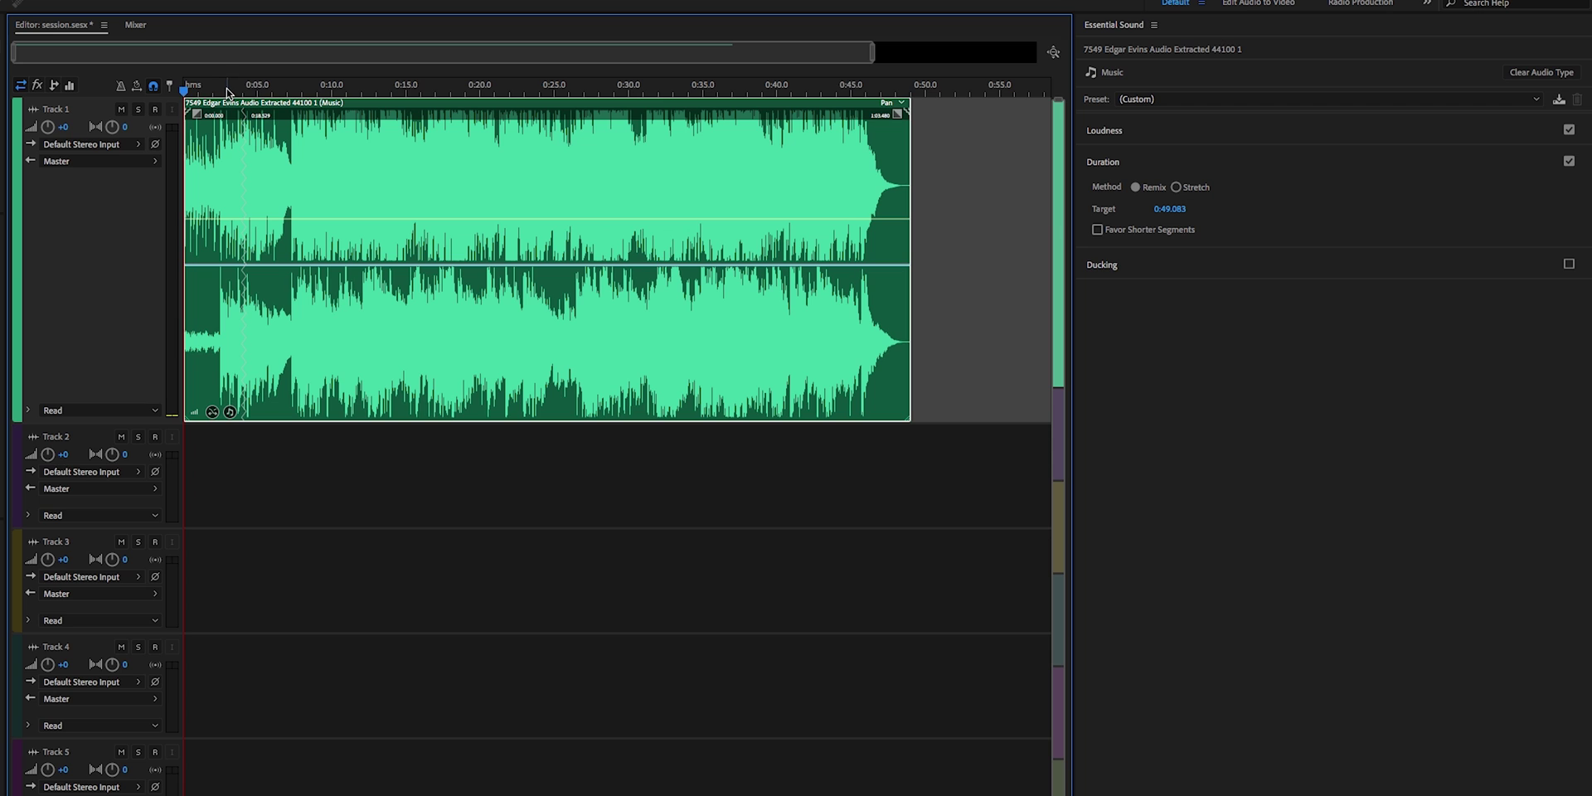
- Play the remixed music from about 3 seconds, then around the 45-second mark
click(228, 90)
key(space)
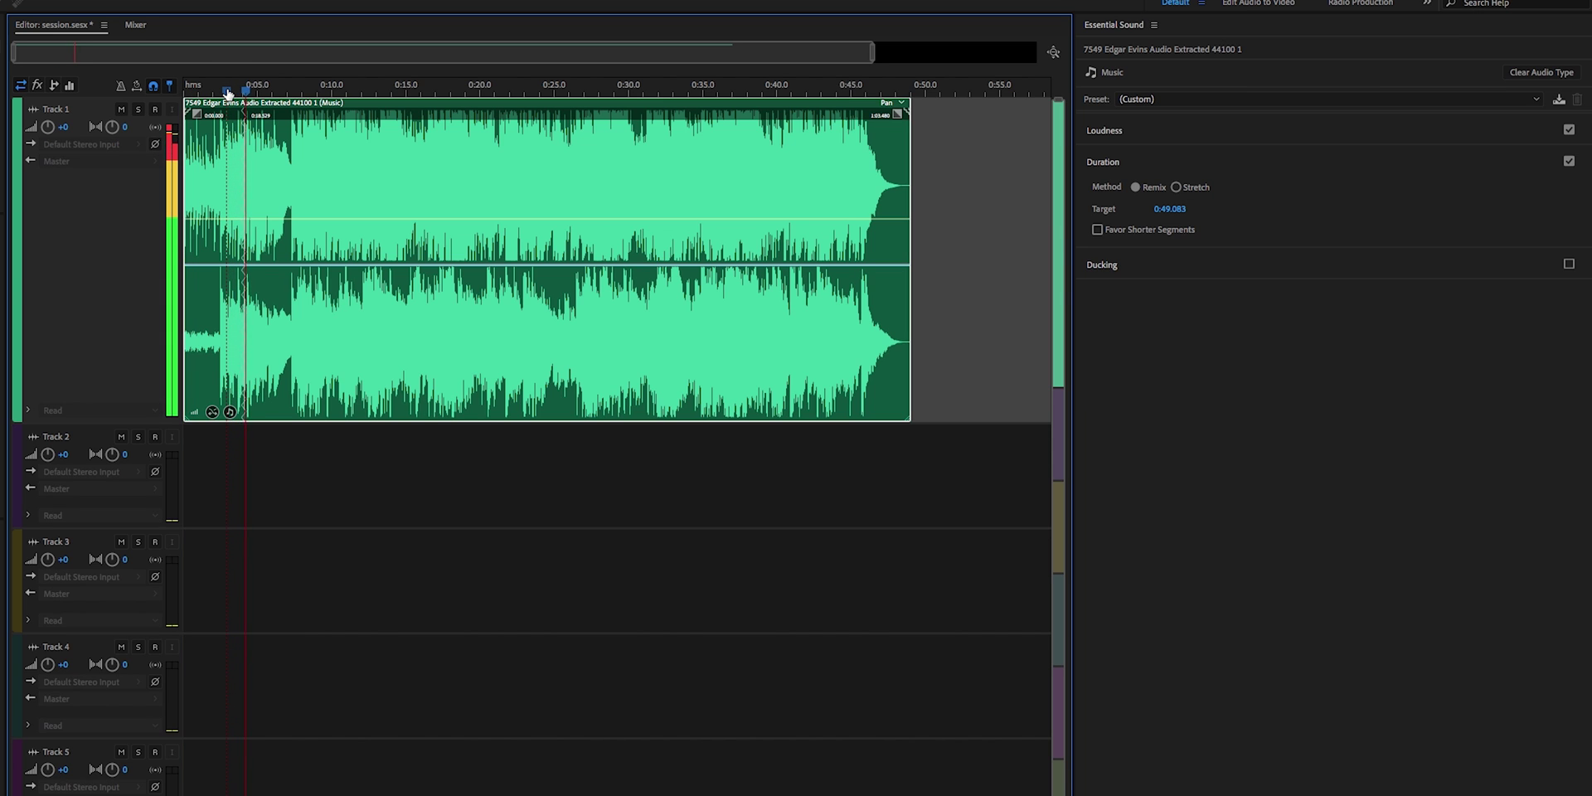
key(space)
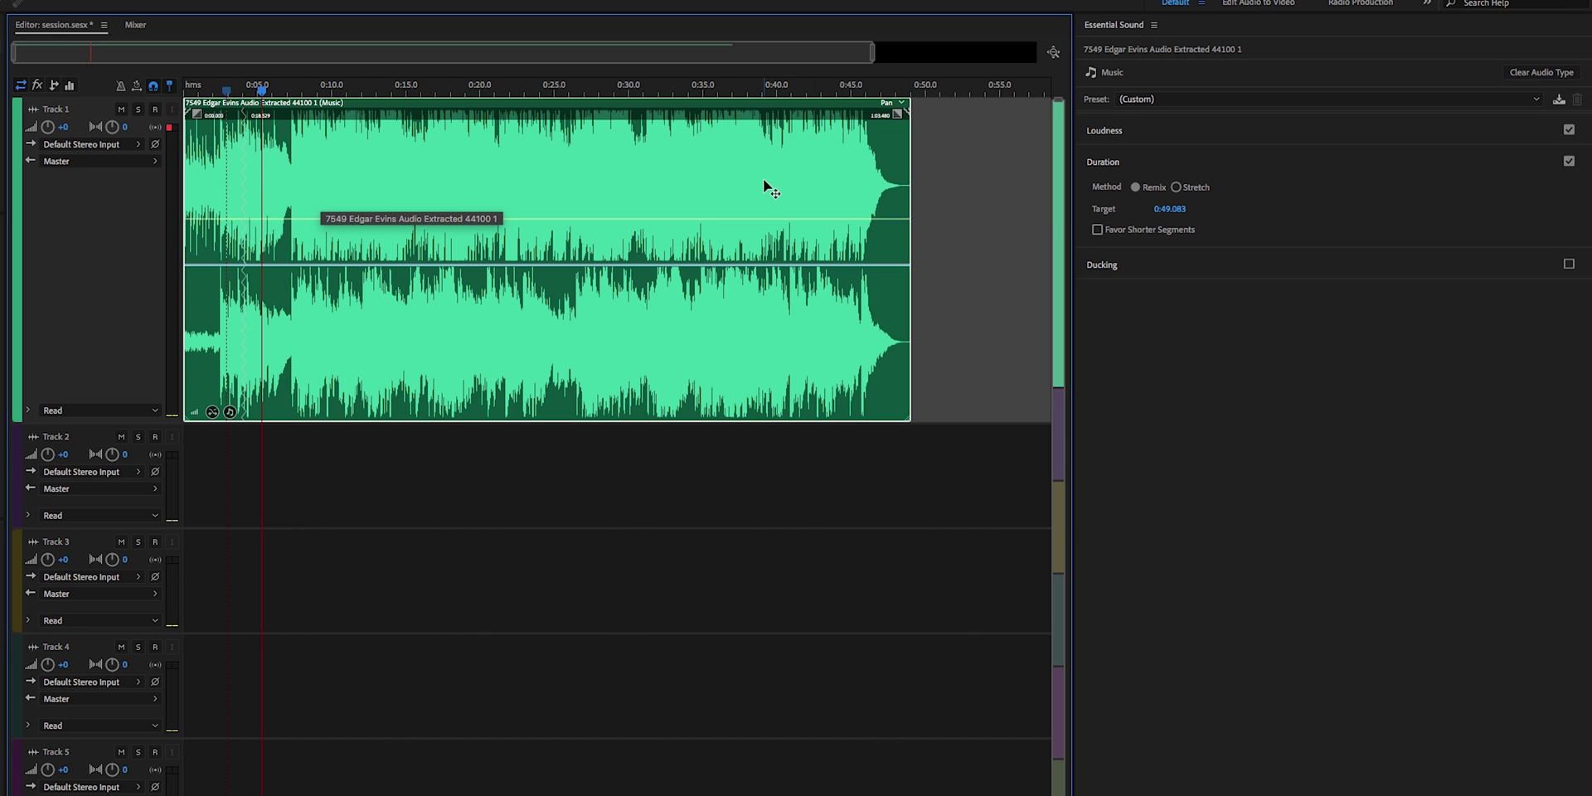
click(851, 91)
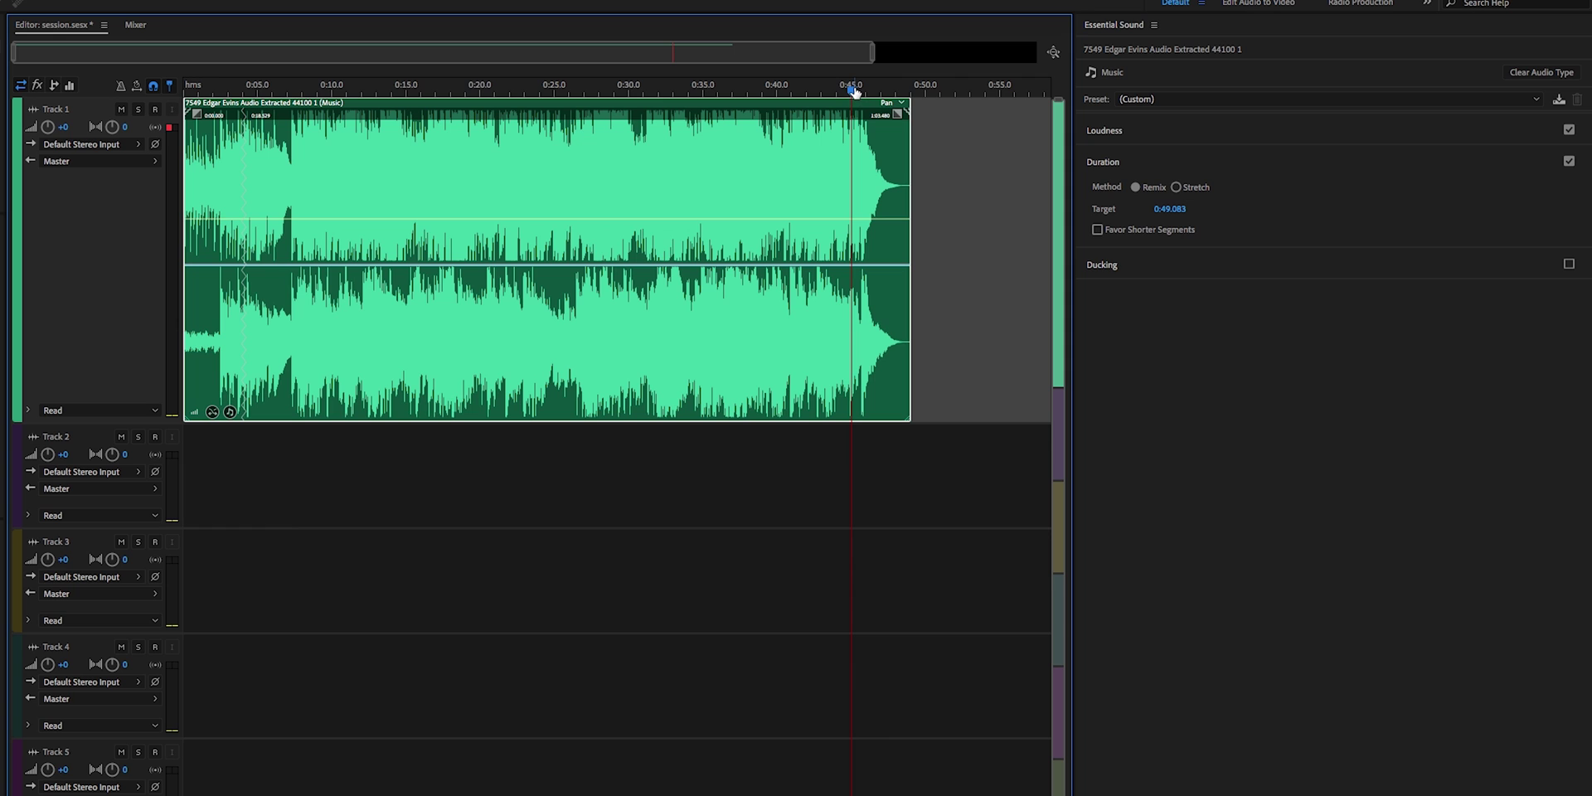
key(space)
key(space)
- Change the Remix target duration to 0:44.288 and play back the new ending
click(1163, 212)
click(1168, 205)
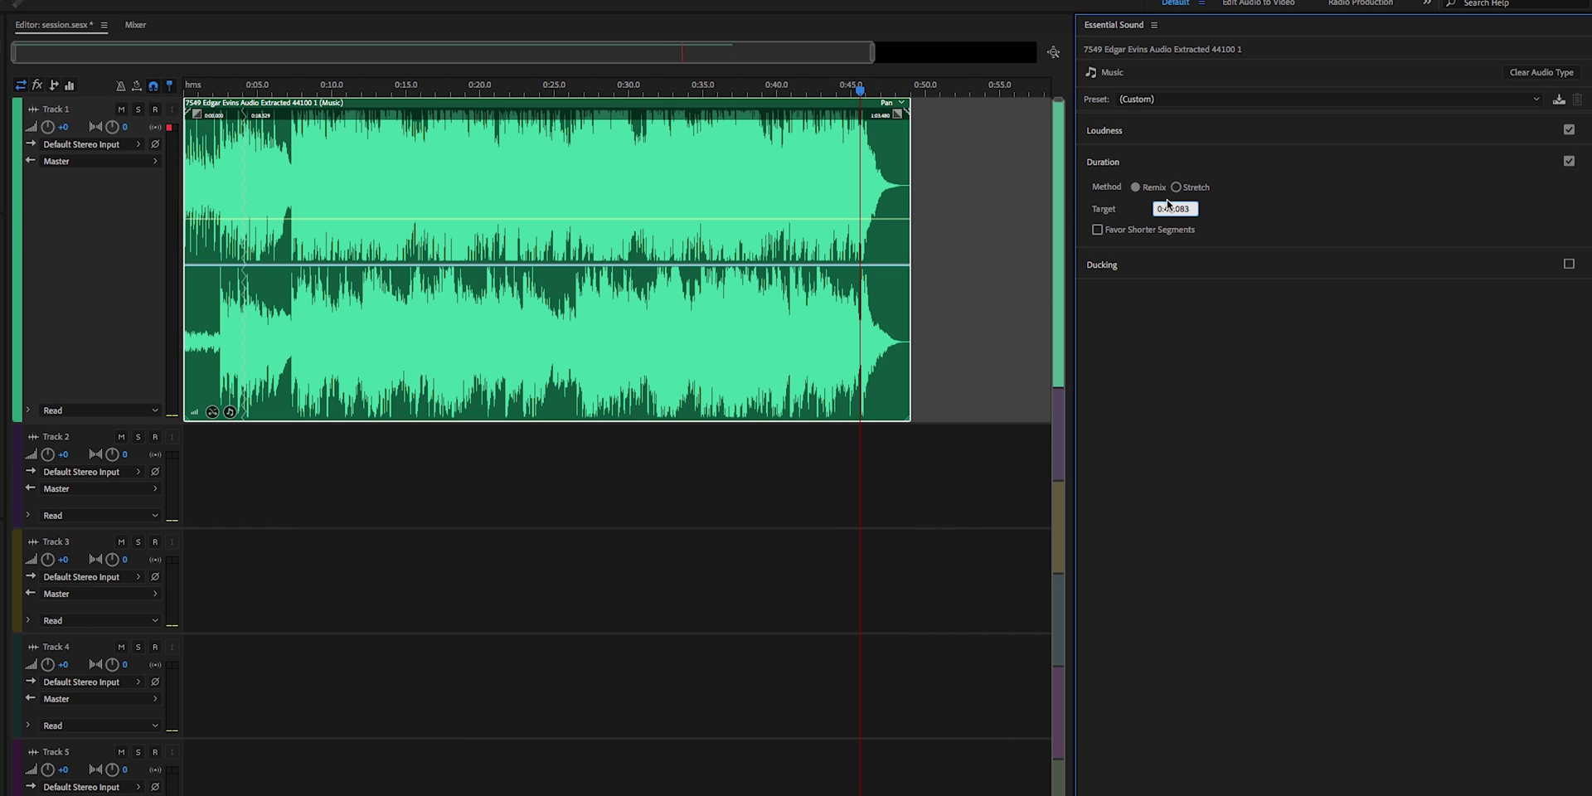
key(Delete)
key(Delete)
text(0)
key(Return)
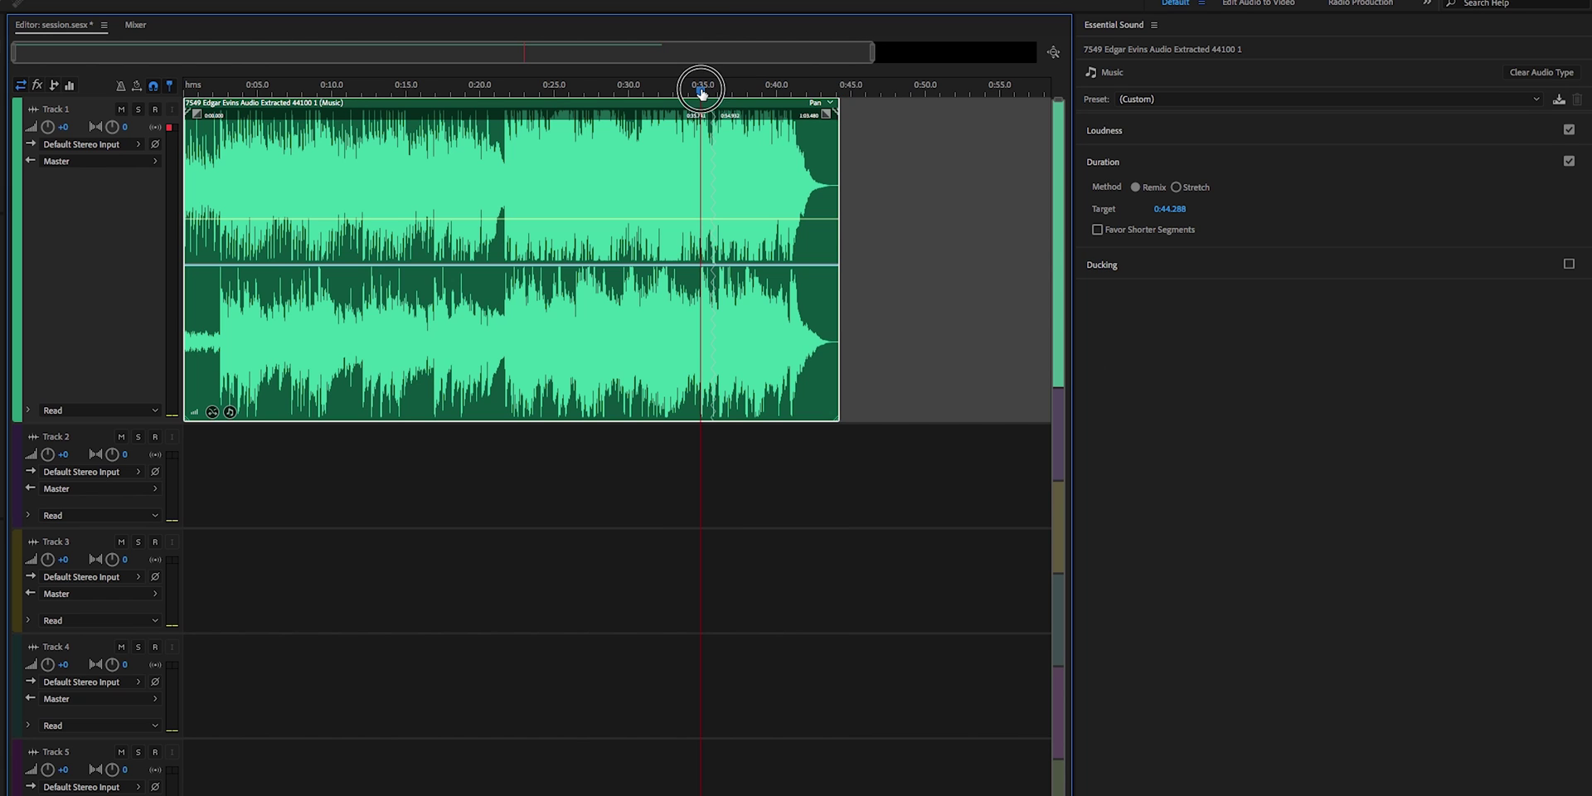
key(space)
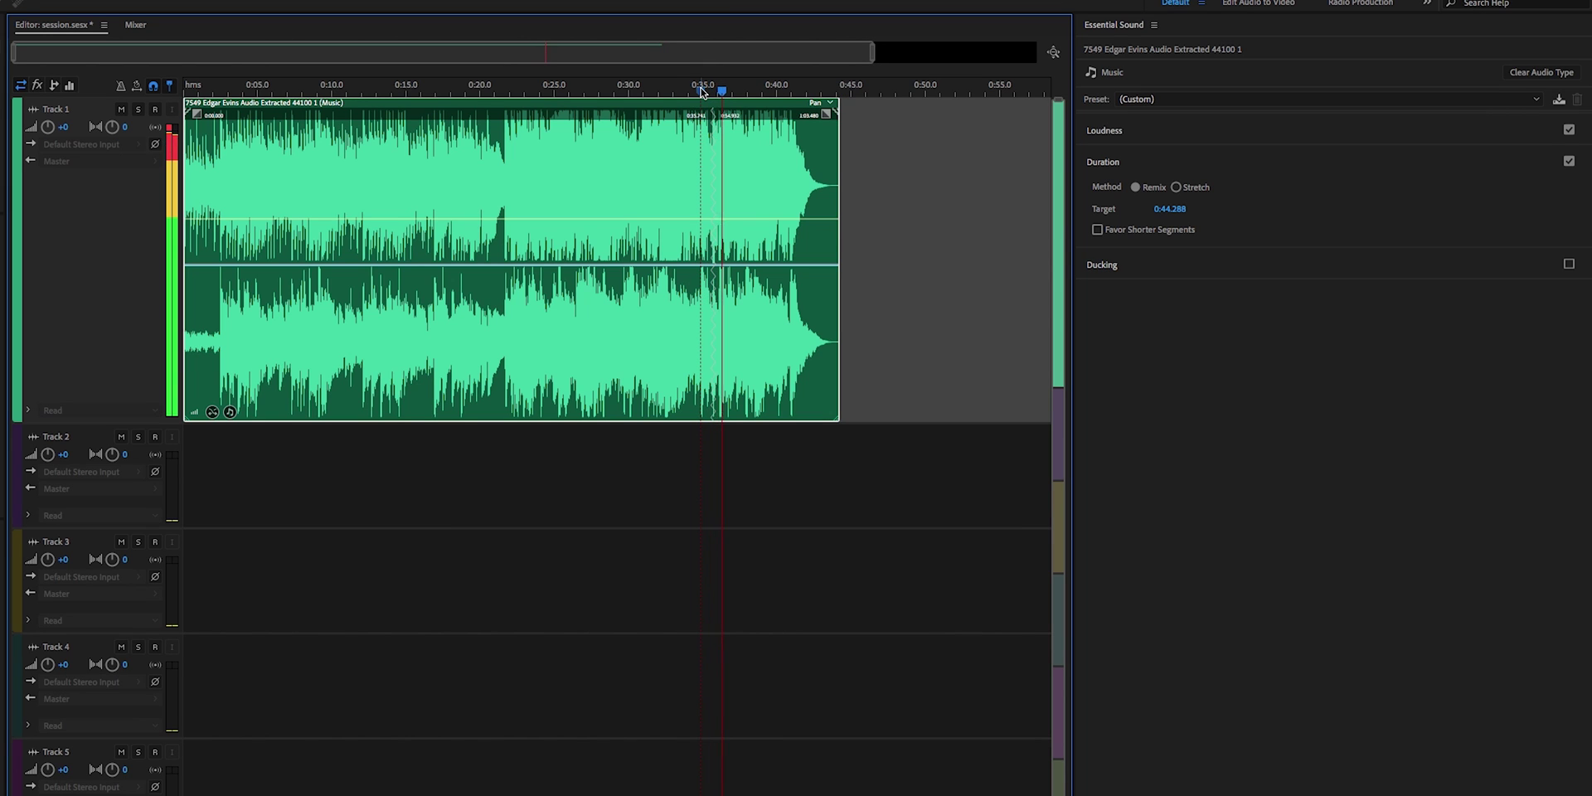
key(space)
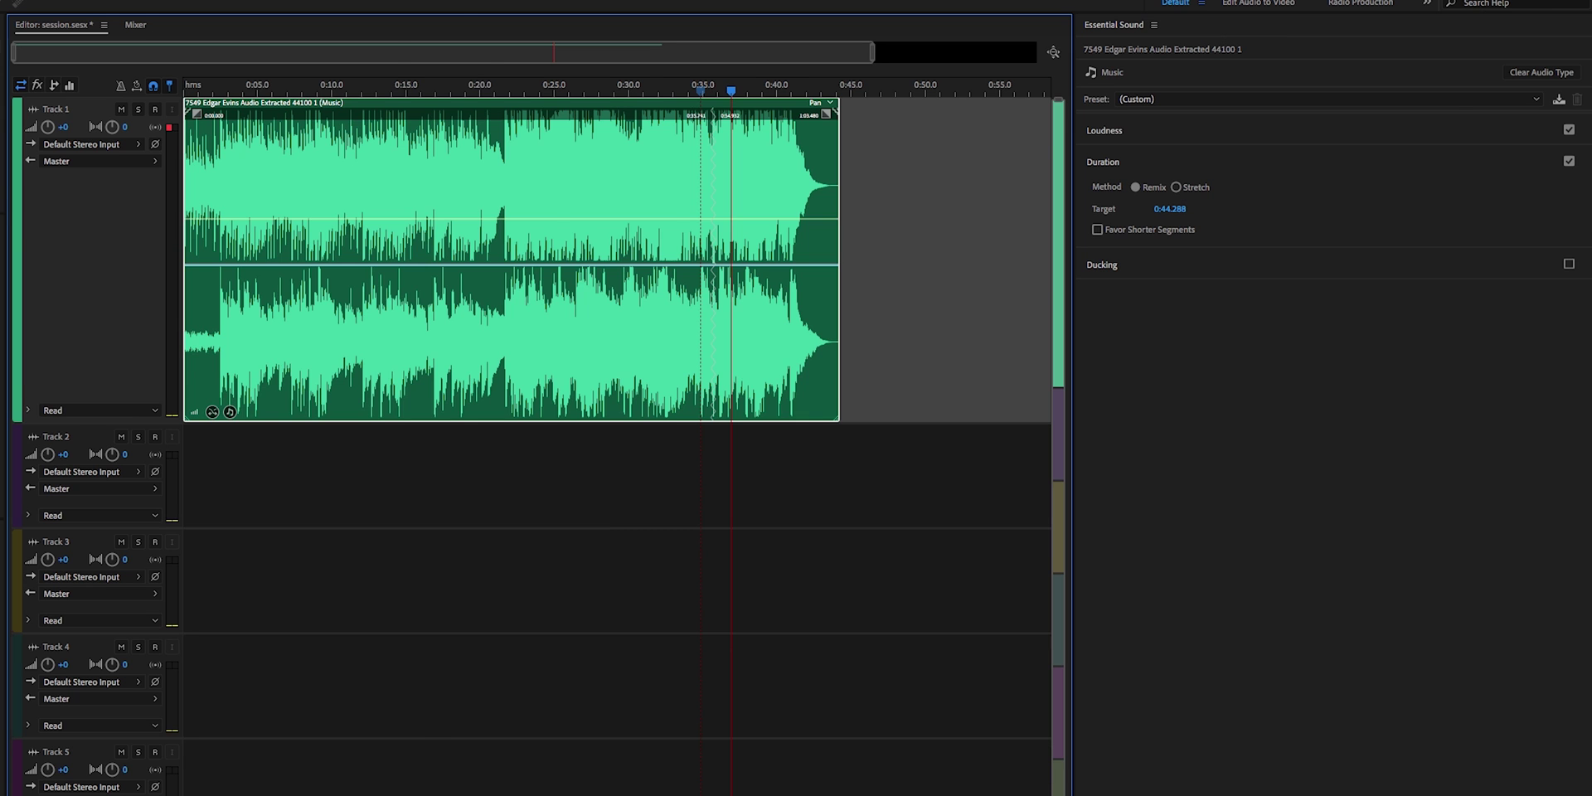
- Export the session to Premiere Pro as a stereo mixdown file and open it there
click(143, 8)
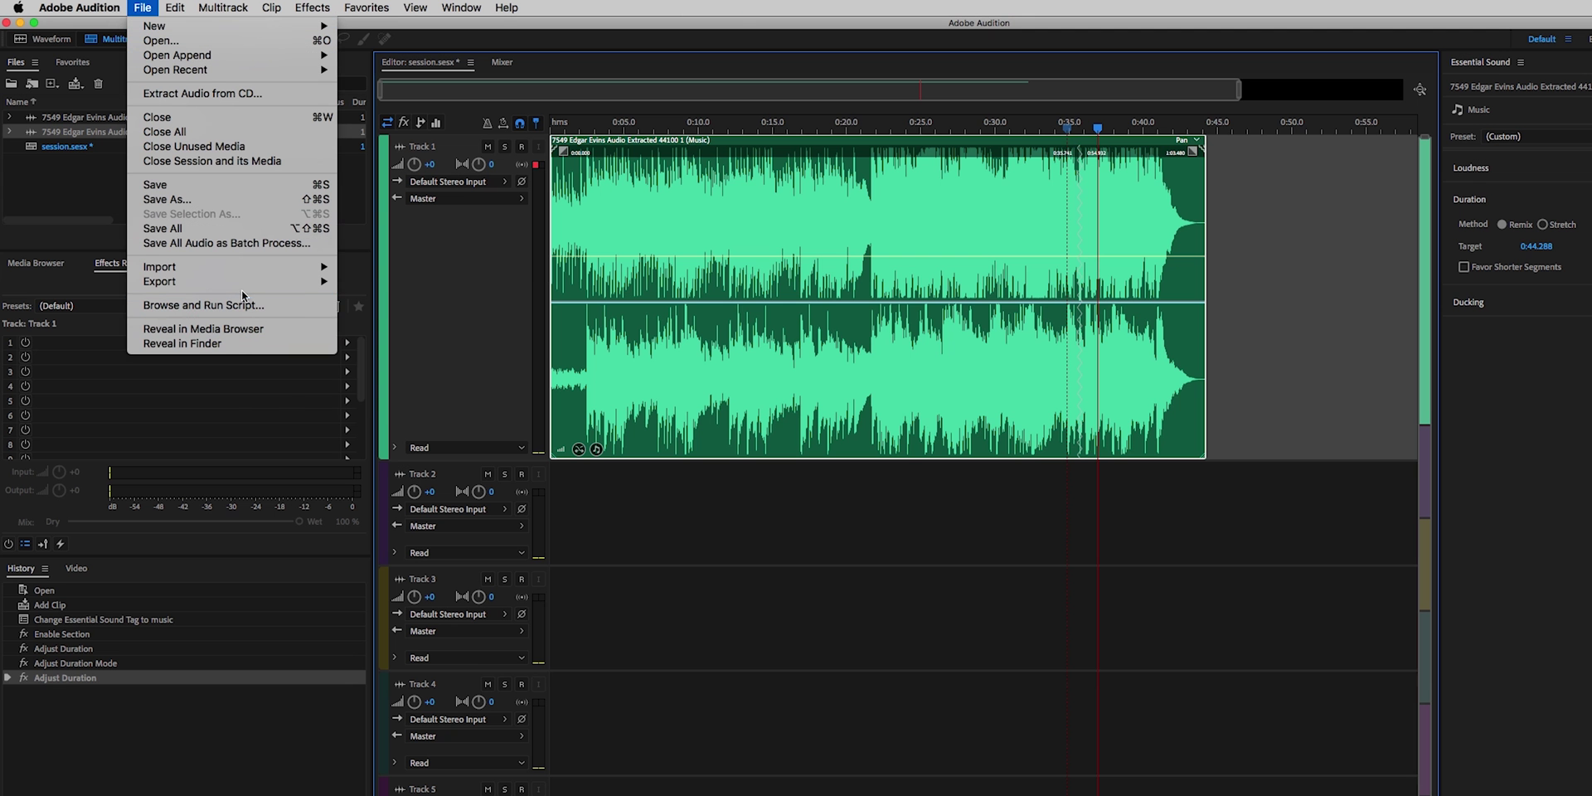
mouse_move(244, 286)
click(404, 373)
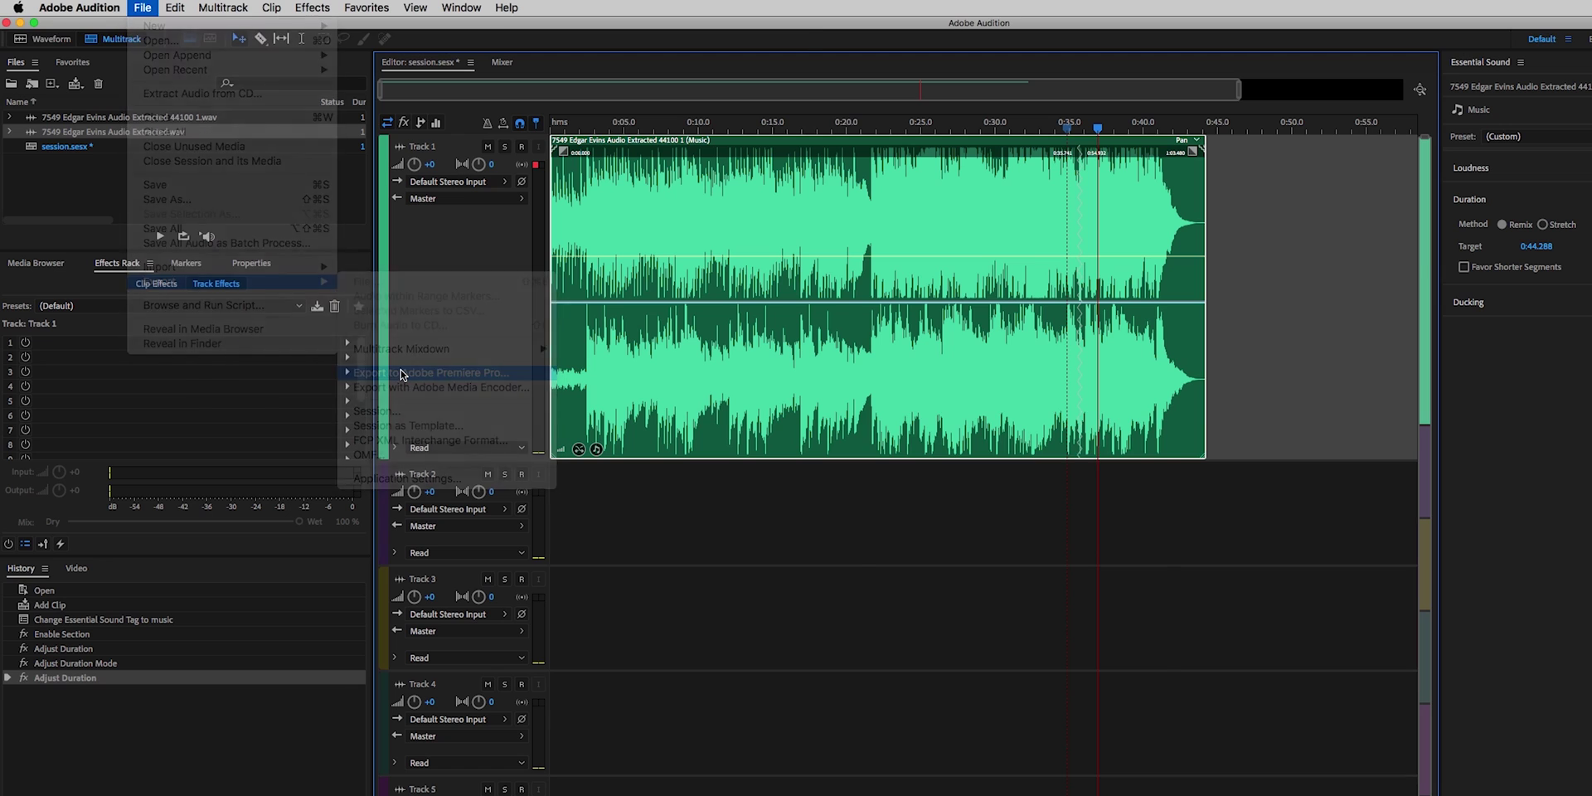
click(836, 572)
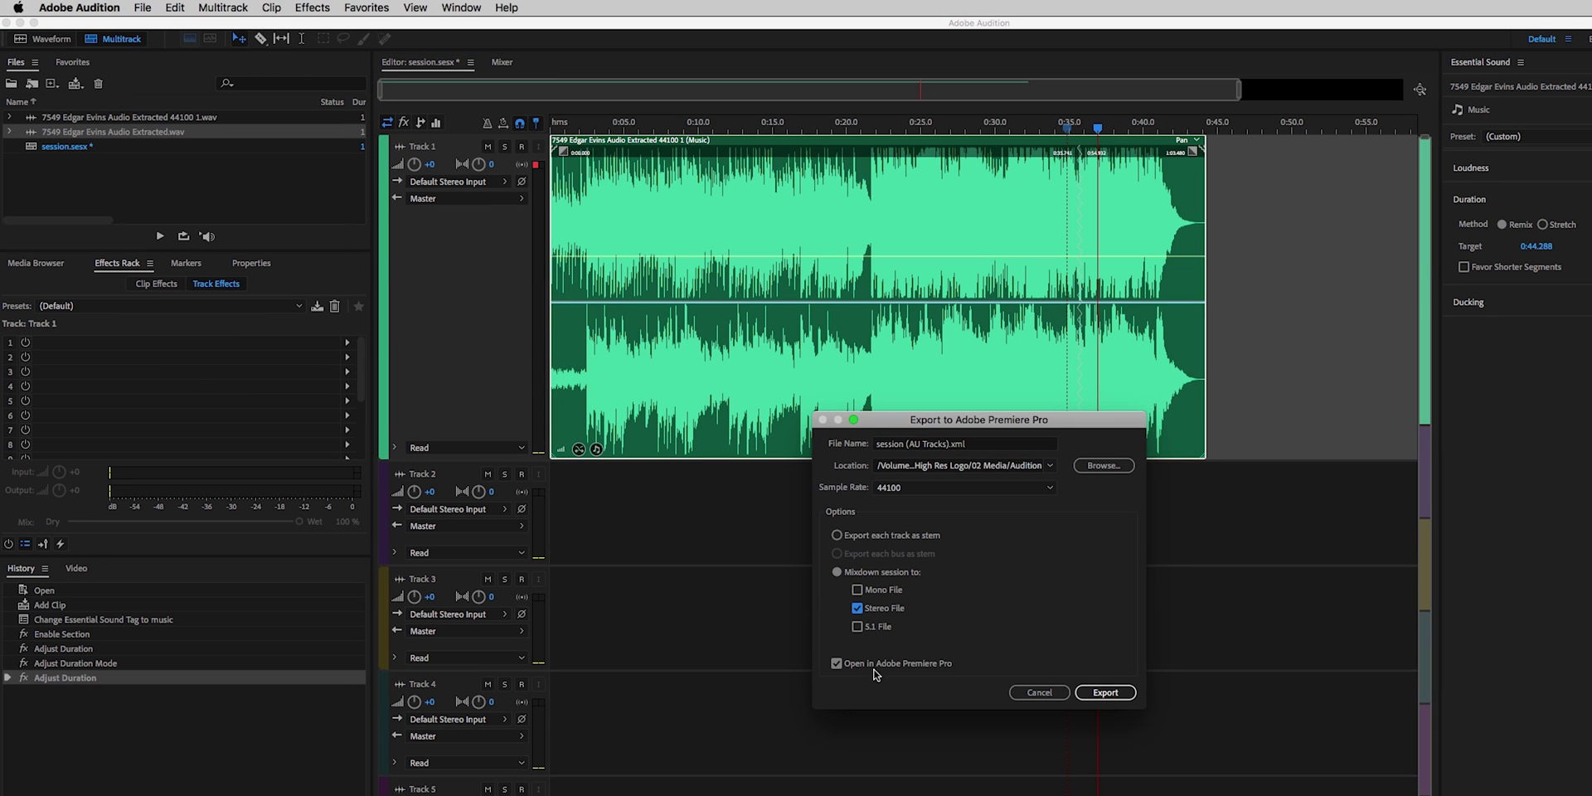
click(1107, 693)
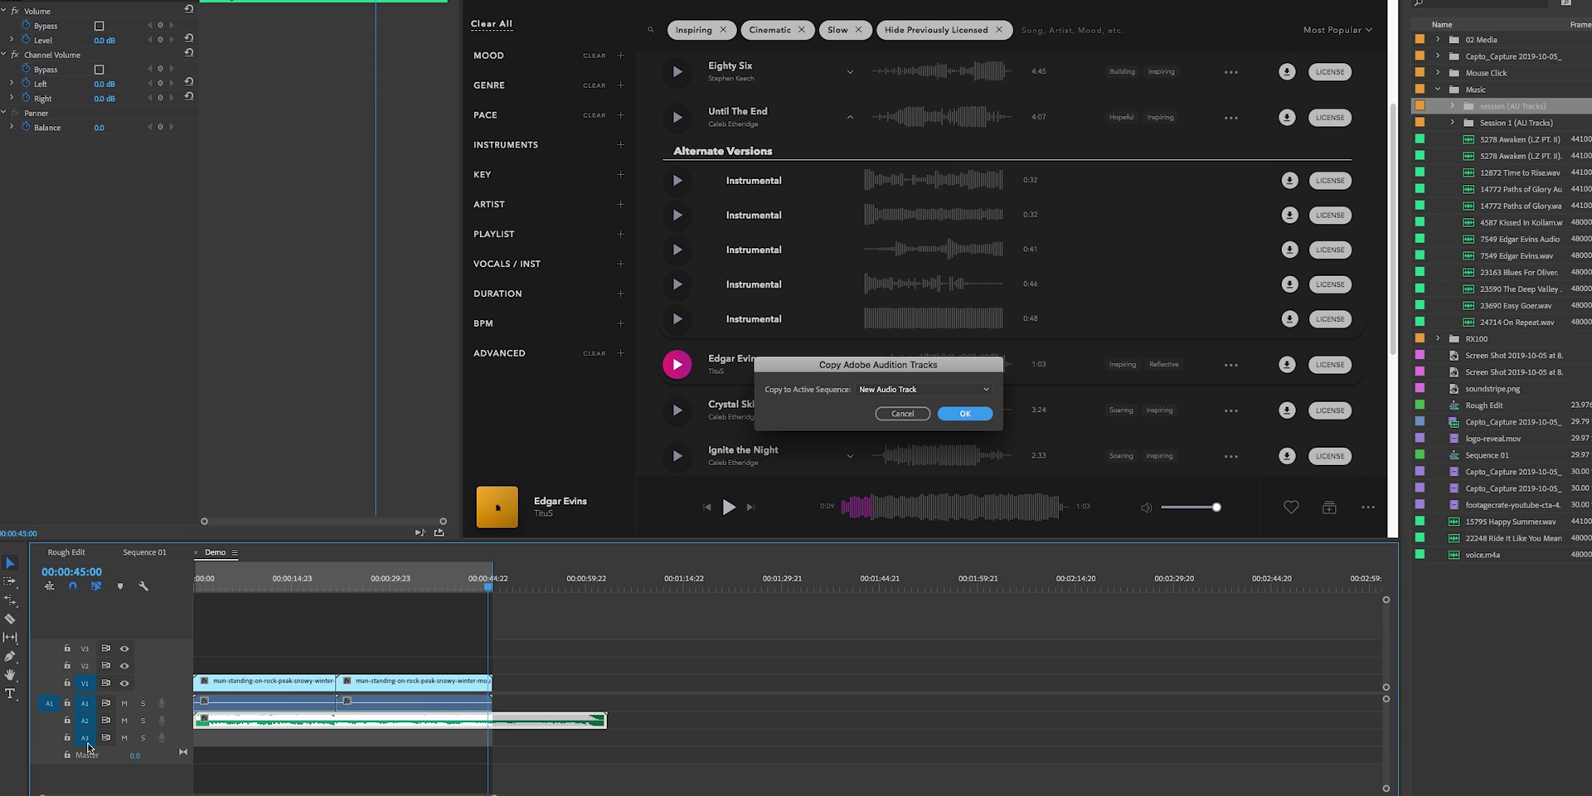
- Copy the mixdown onto Audio 3, delete the old A2 music, and move the remix to A2
click(987, 390)
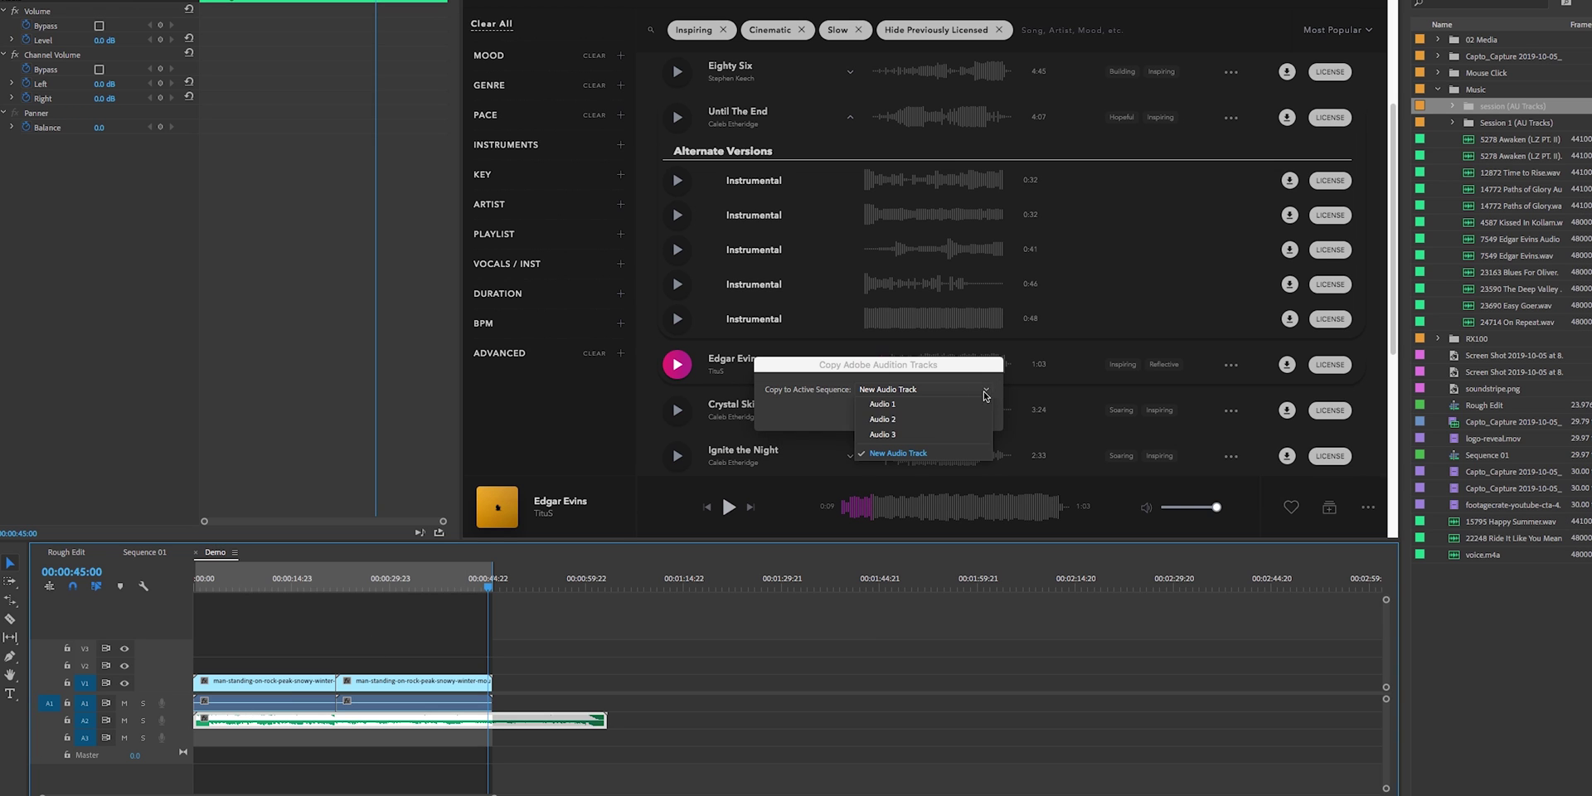
click(922, 435)
click(967, 414)
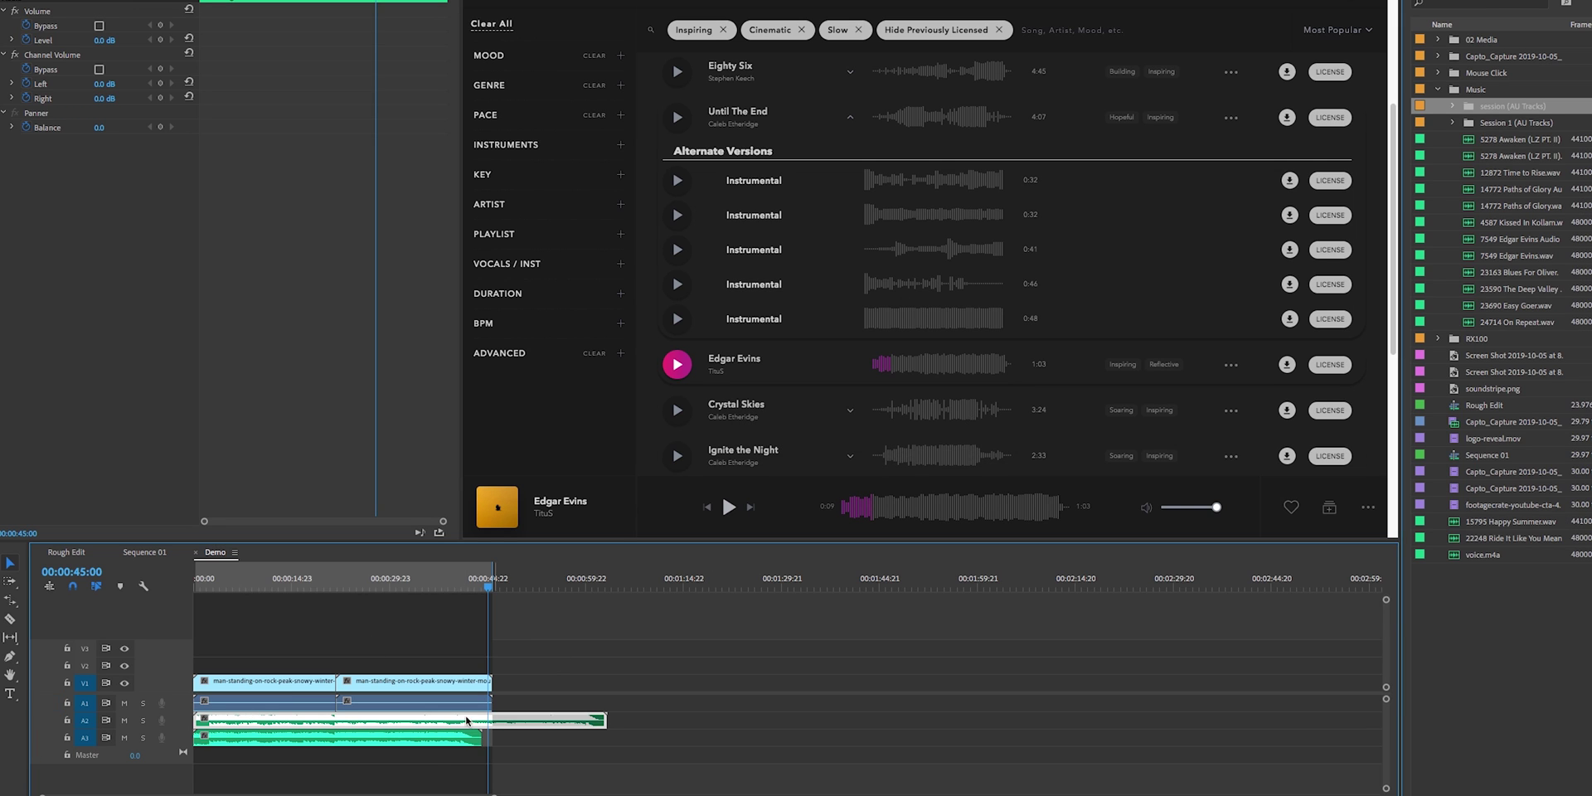
click(535, 738)
click(536, 719)
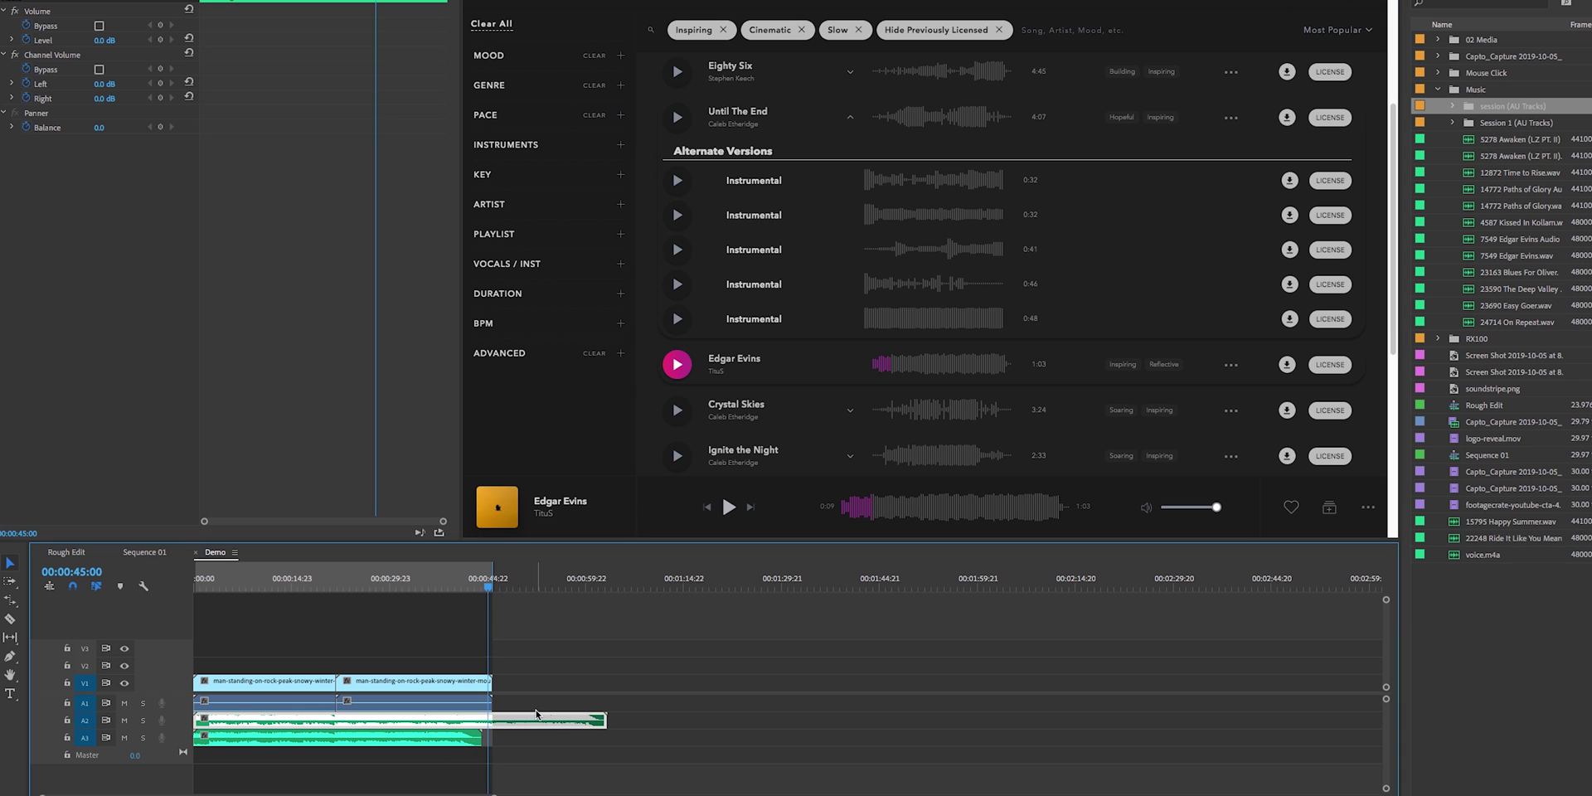
key(Delete)
drag(476, 738, 474, 719)
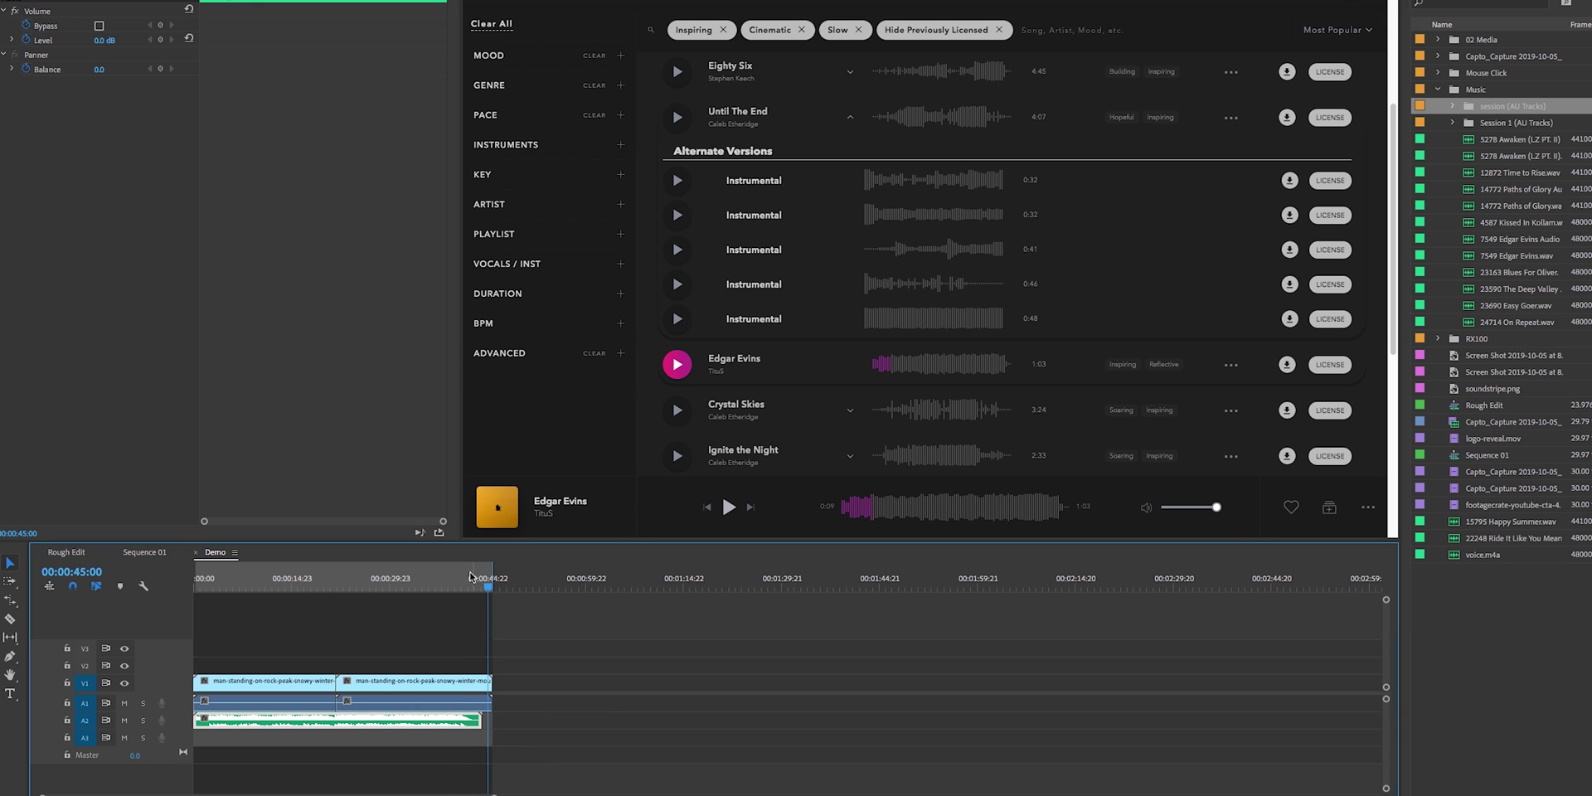
- Trim V1's end to match the remixed music and play the ending to check the fit
click(464, 578)
click(429, 580)
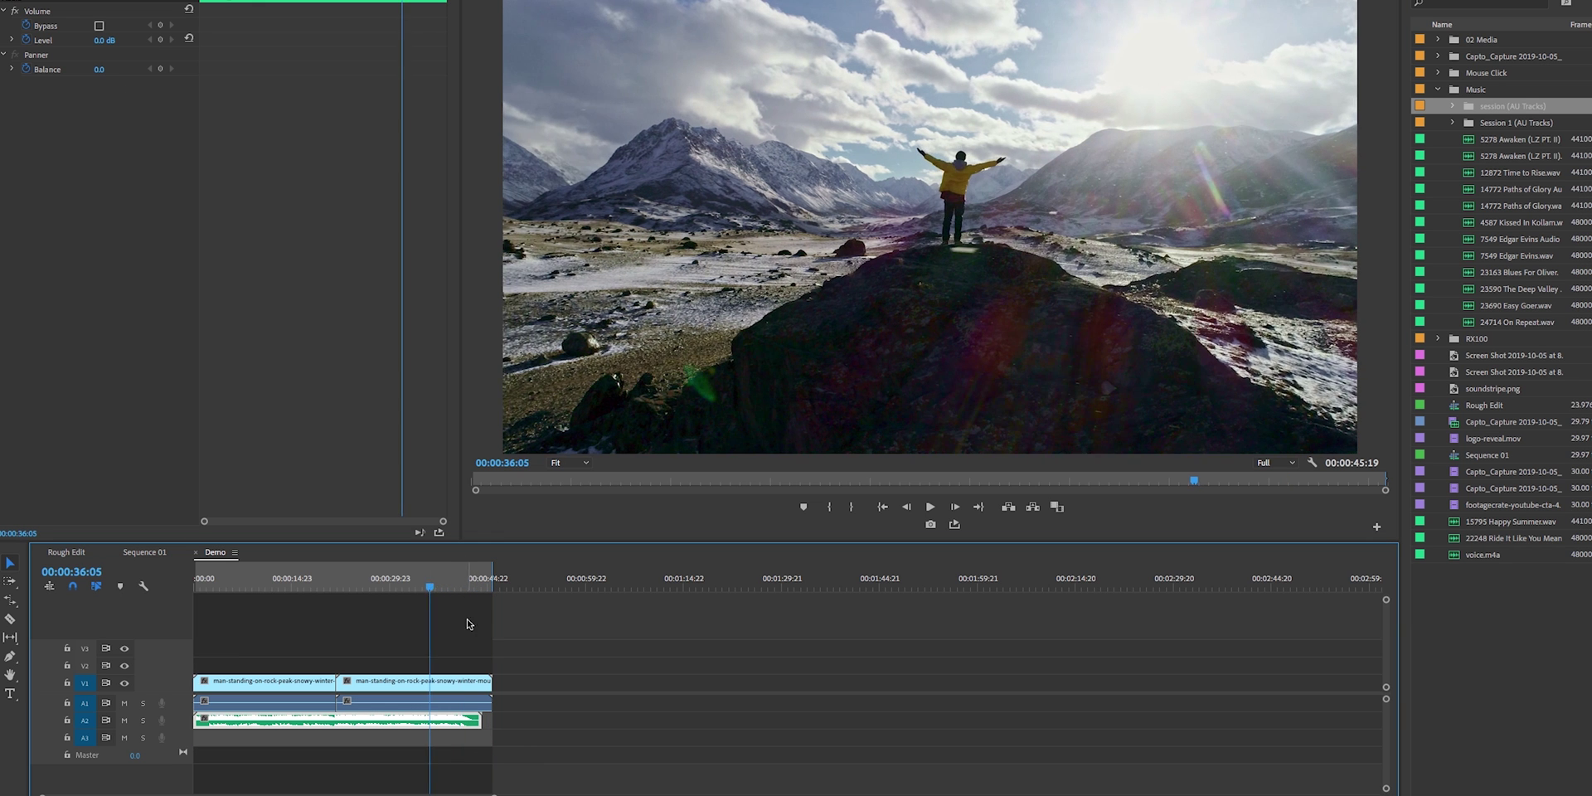
drag(492, 681, 481, 680)
click(427, 587)
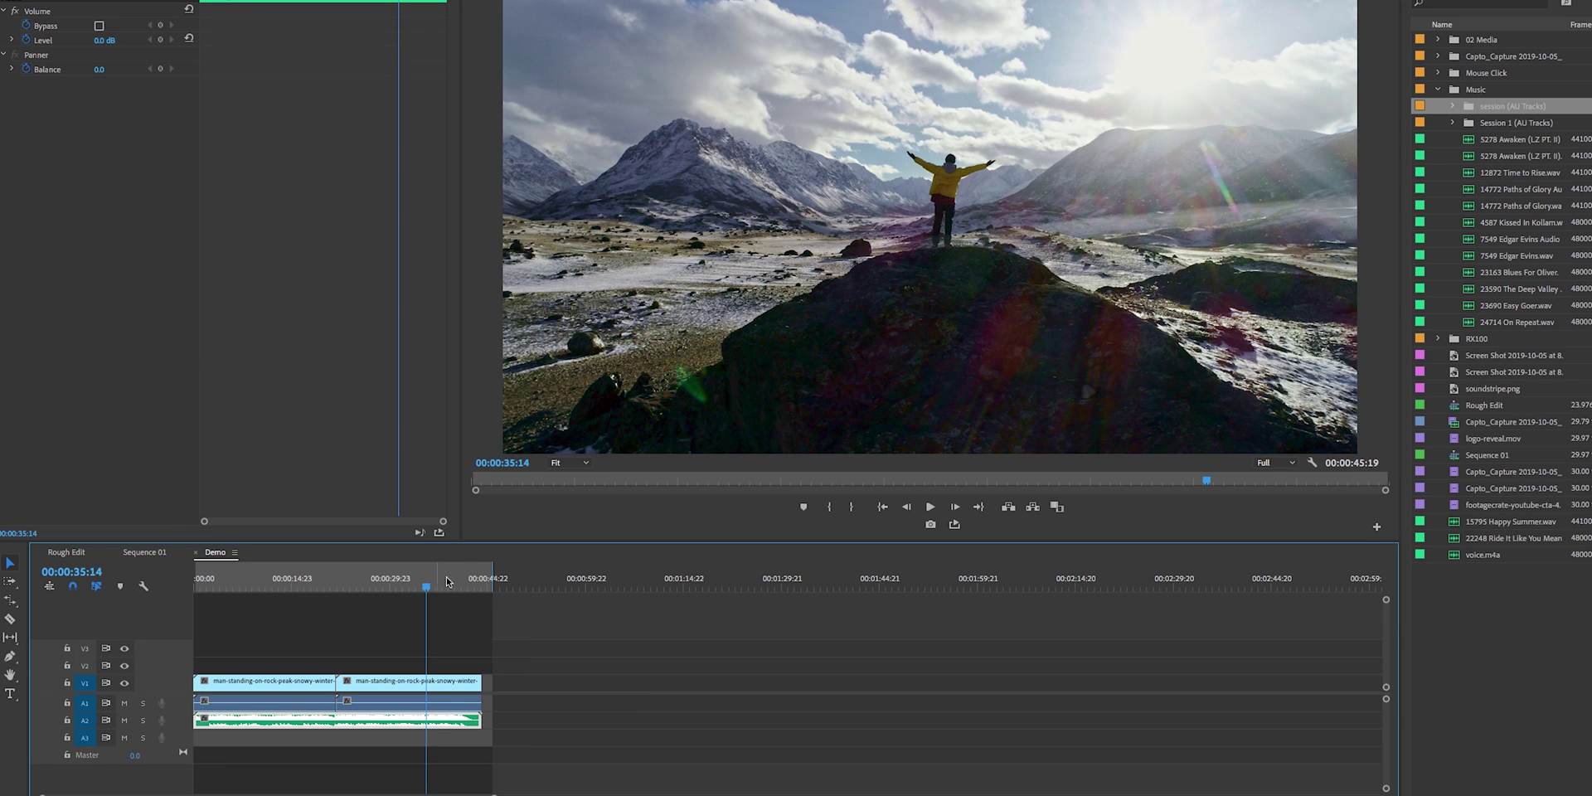
key(space)
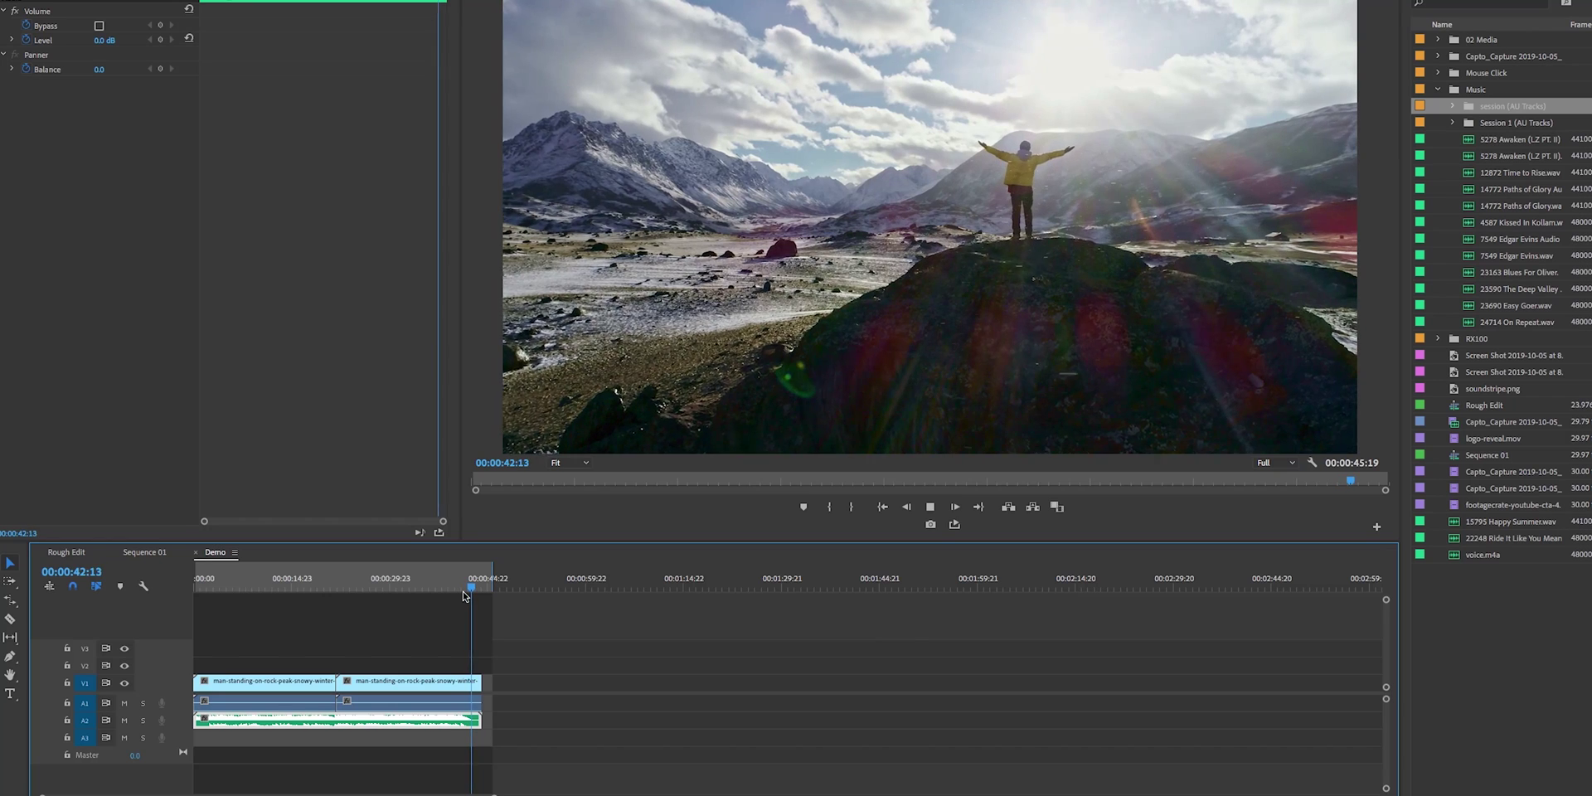
key(space)
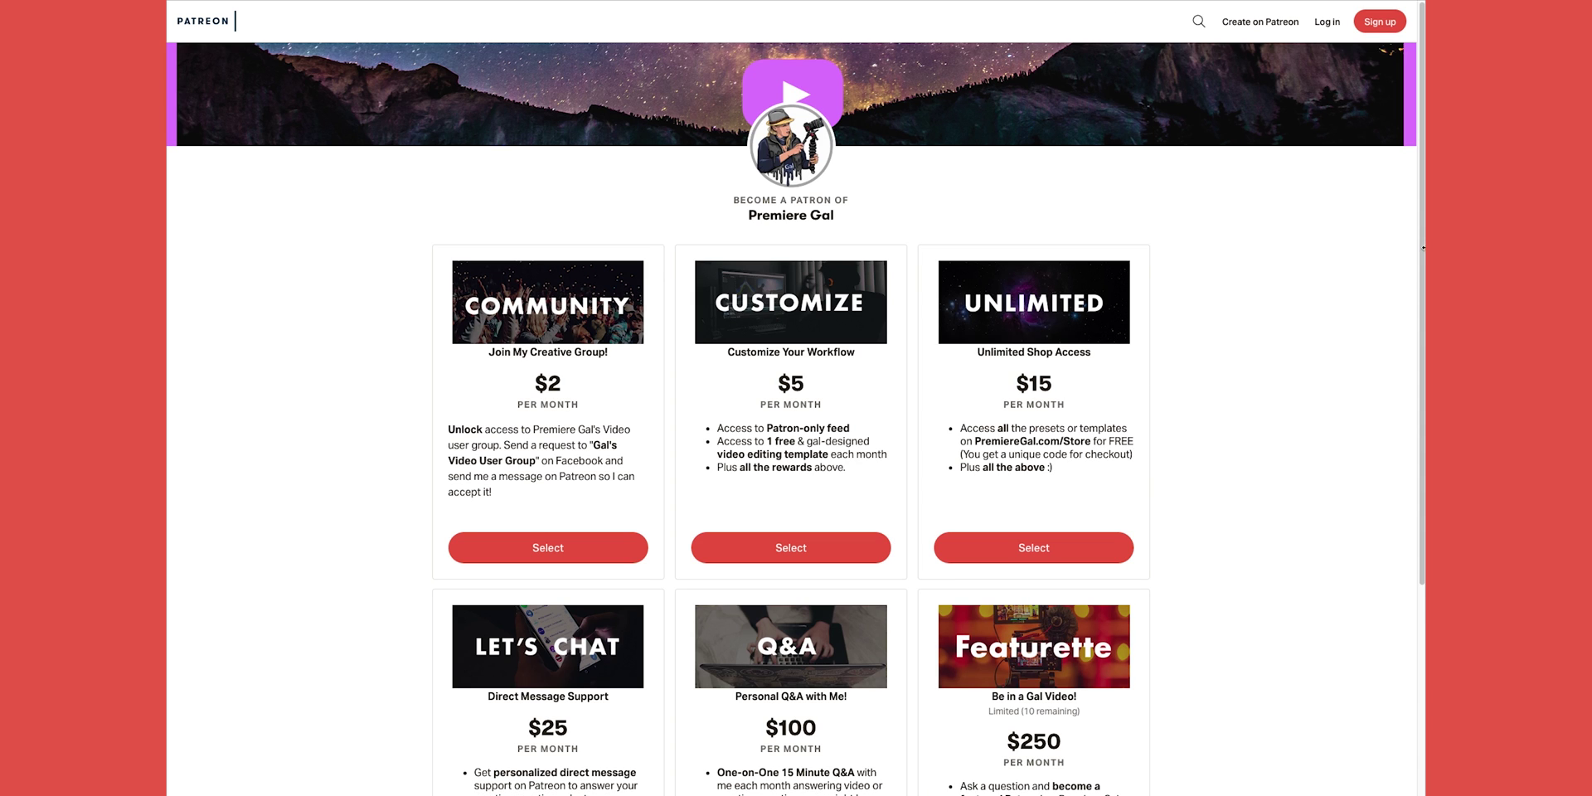
- Select the $5 per month Customize Your Workflow tier from the list
drag(1423, 247, 1418, 385)
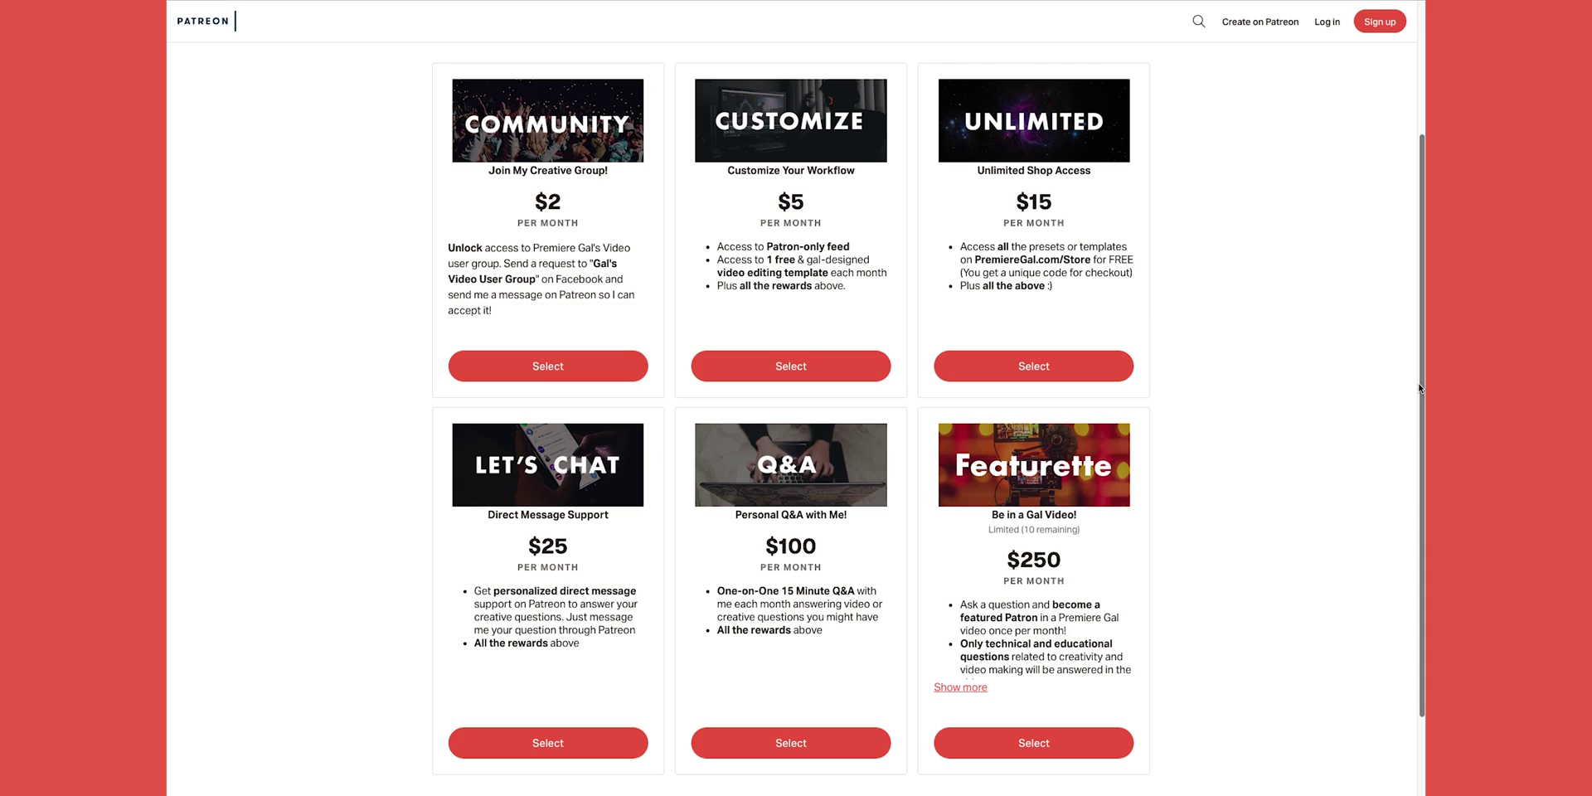
click(814, 367)
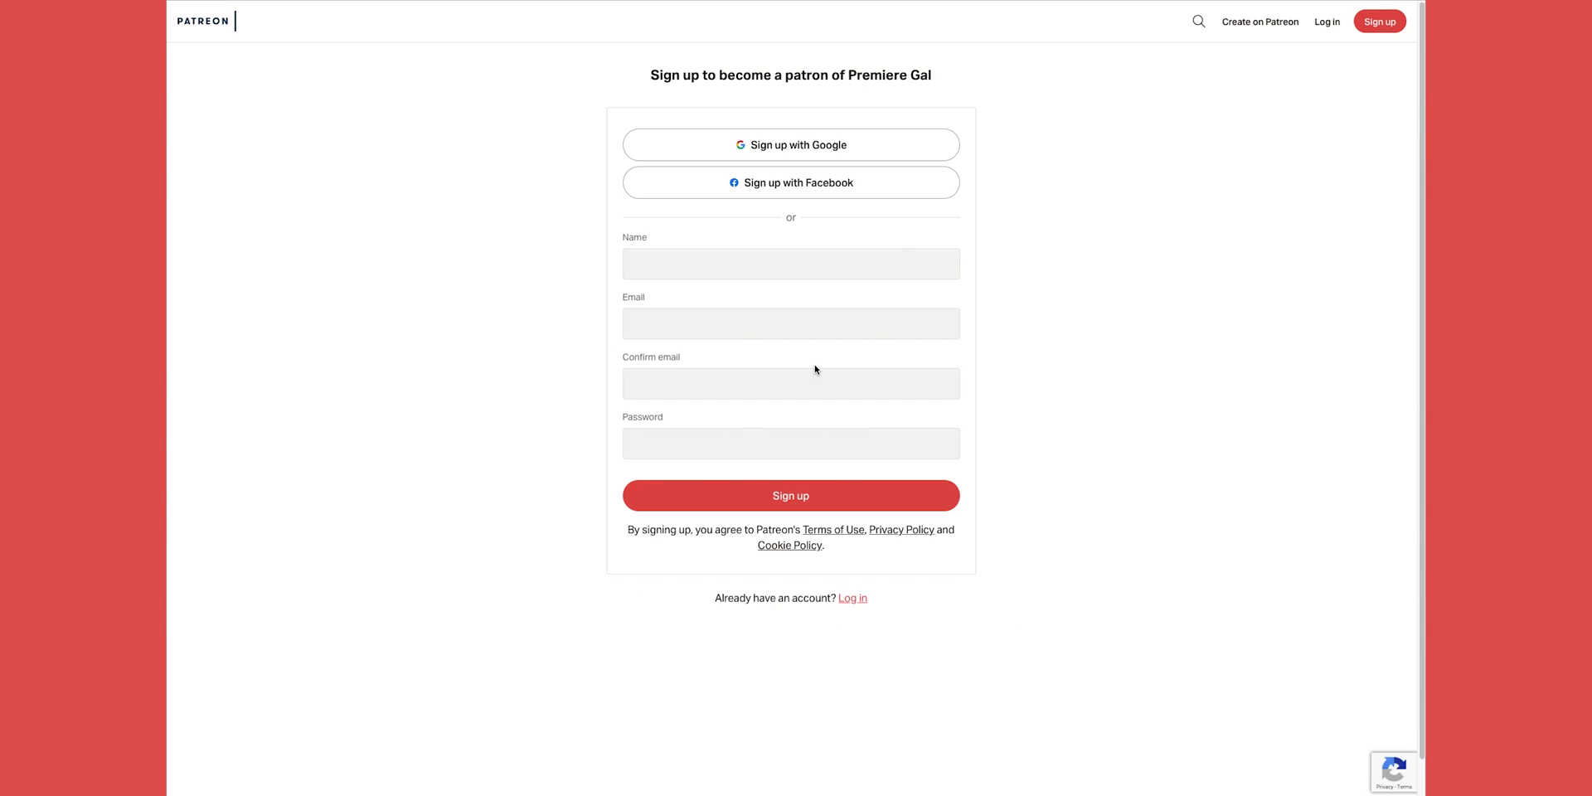